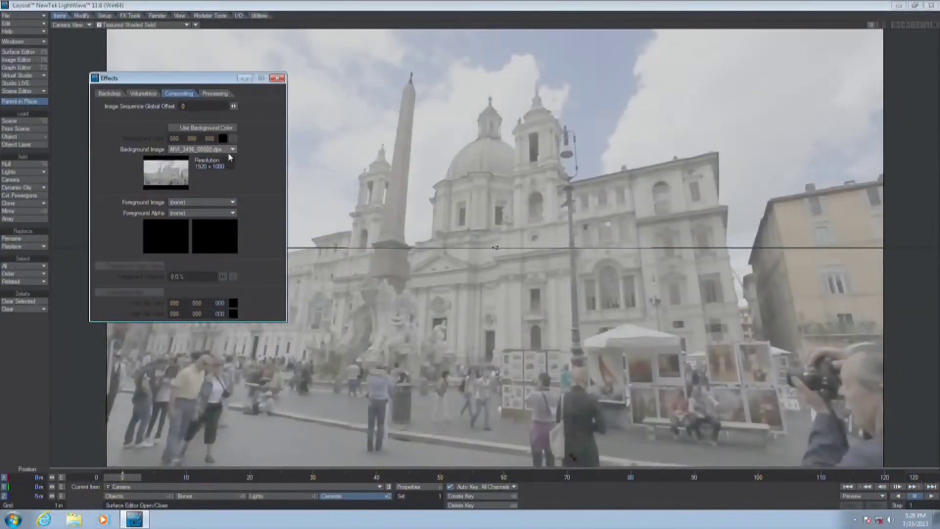
Move the Effects panel further left so the Rome photo background stays visible.
drag(202, 81, 147, 82)
Set the CS preferences' Quick Presets to Disabled so every colour space is Linear.
click(524, 16)
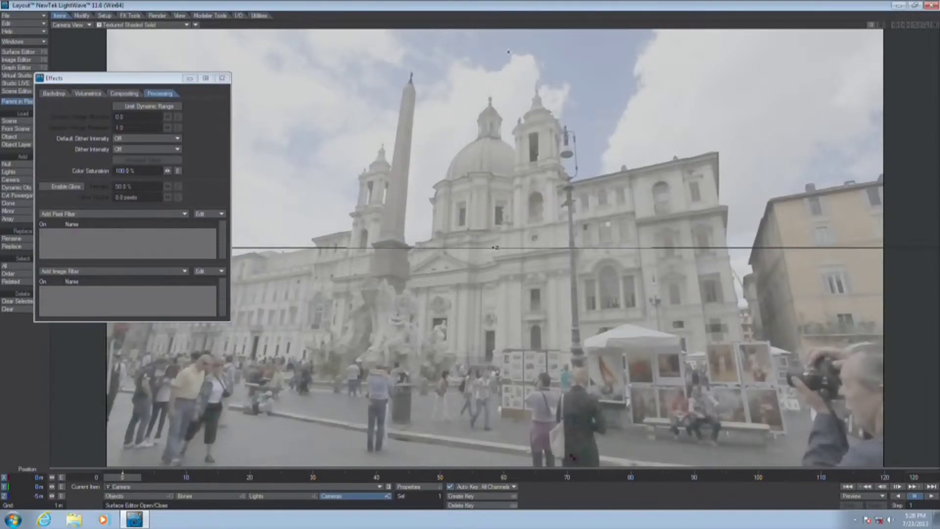
key(o)
click(862, 81)
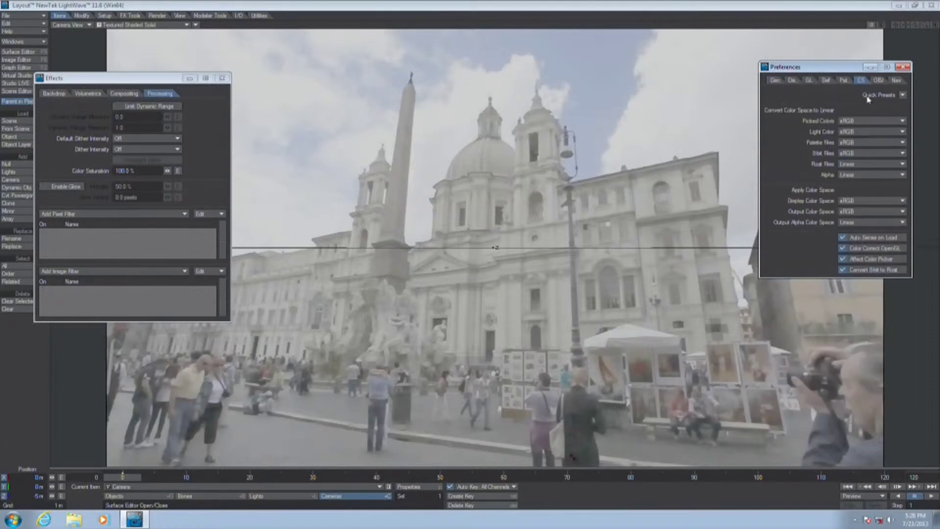
click(902, 95)
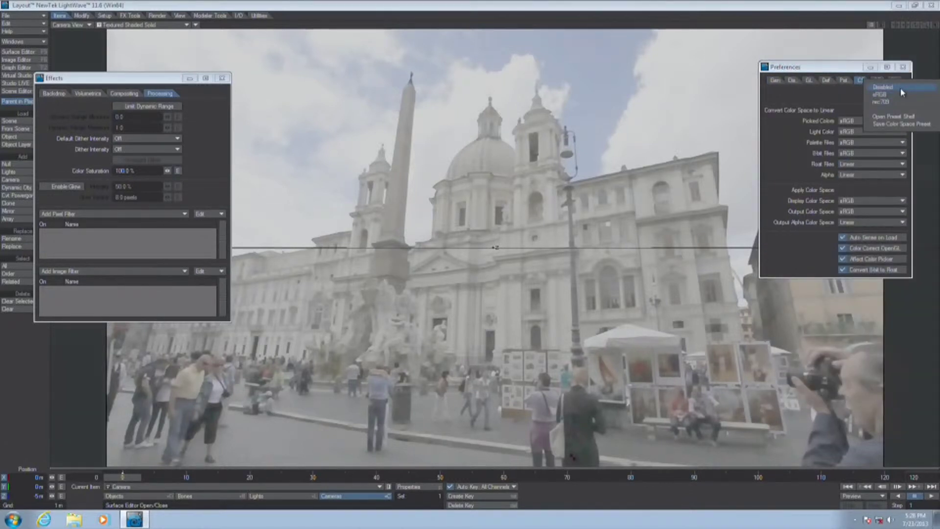
click(901, 88)
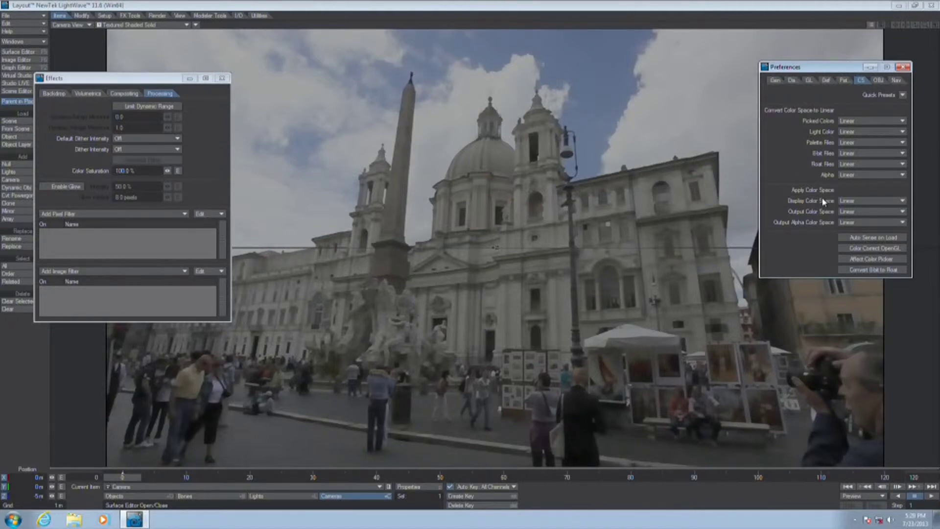
Choose to load a custom LUT file for the Display Color Space.
click(856, 202)
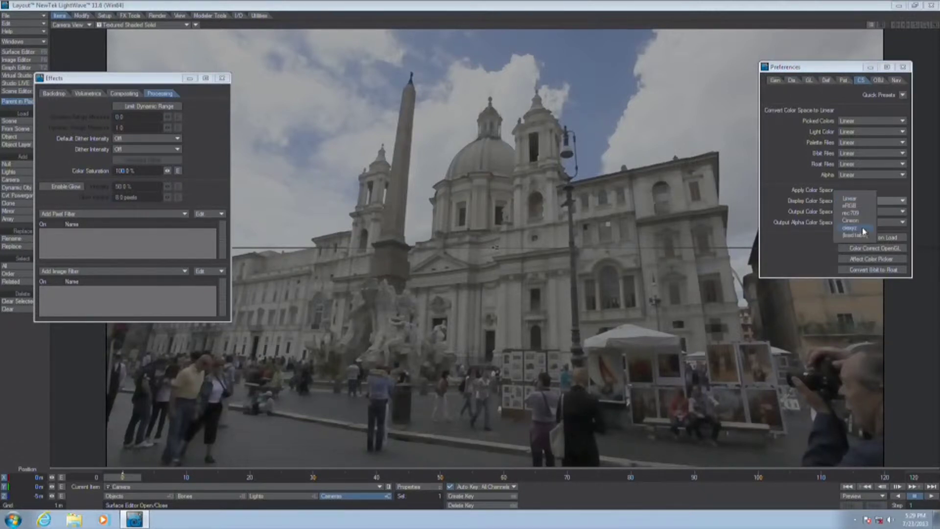
click(850, 199)
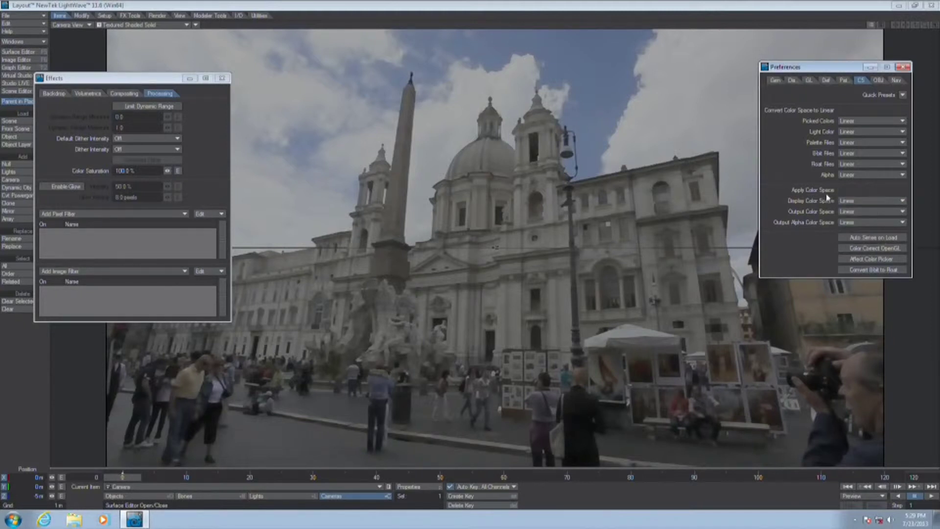
click(860, 204)
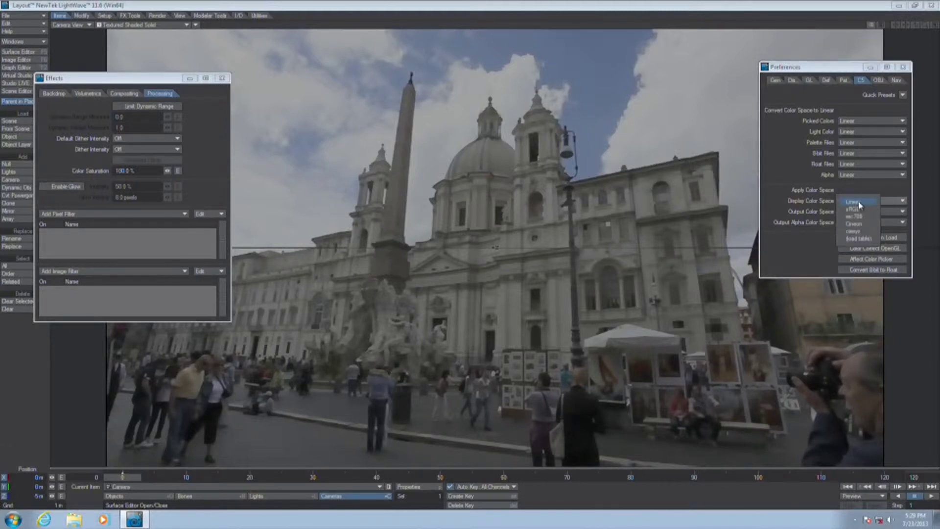
click(865, 239)
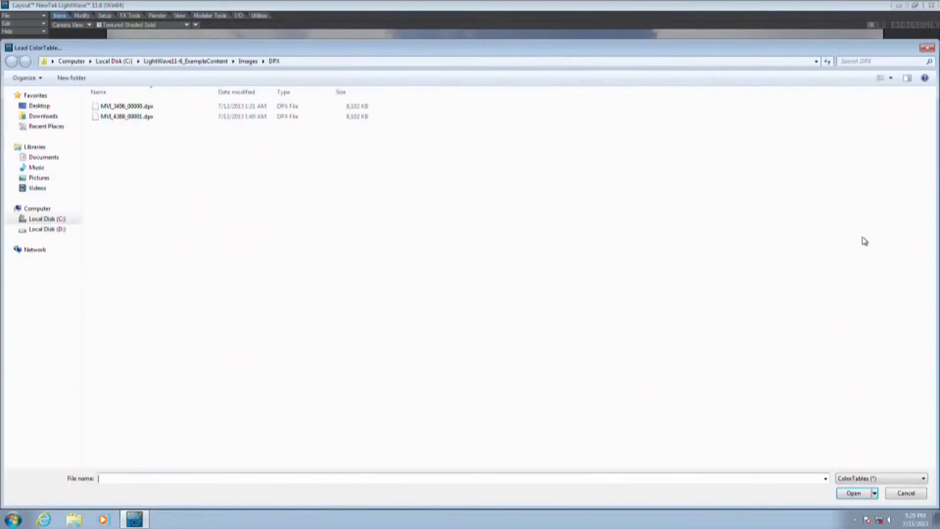
Load LUT_Example.cube from the ExampleContent LUT folder as the display colour space.
click(221, 60)
double_click(122, 125)
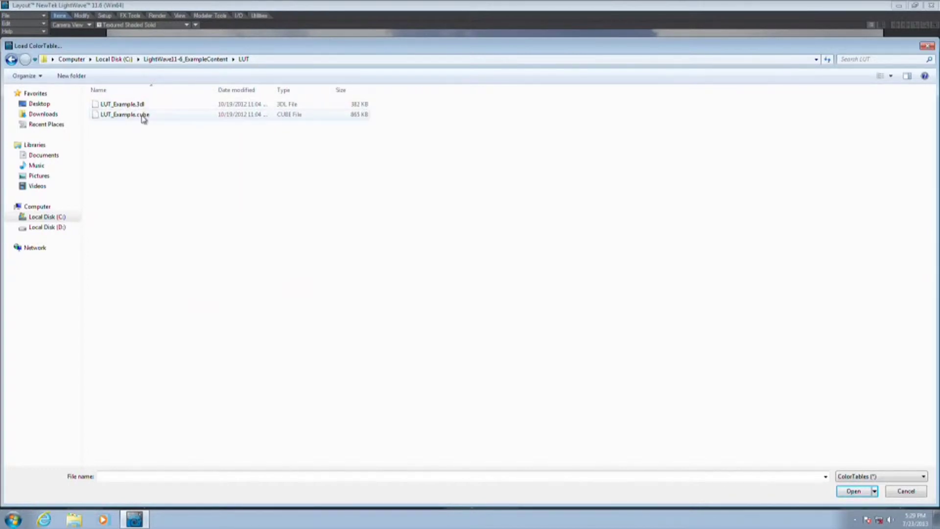
double_click(131, 115)
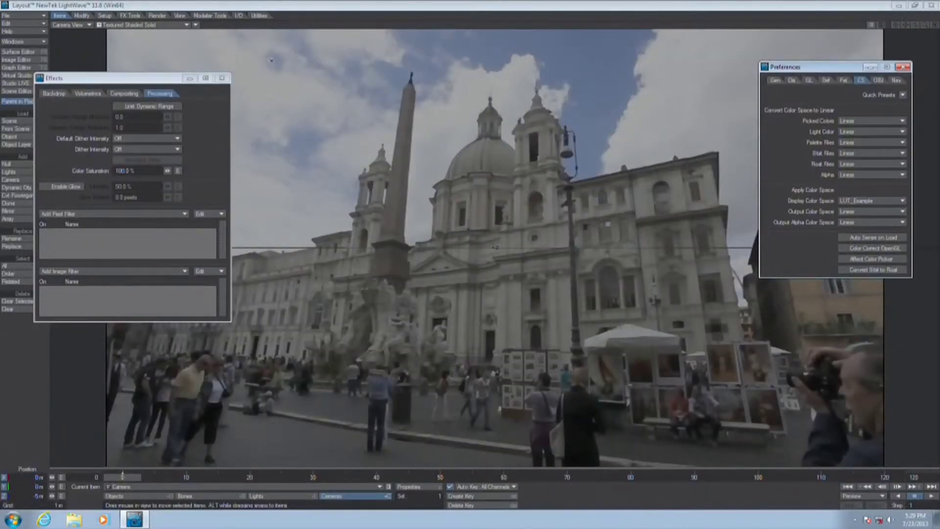
Switch the viewport to VPR and render a test frame with F9.
click(164, 25)
click(157, 68)
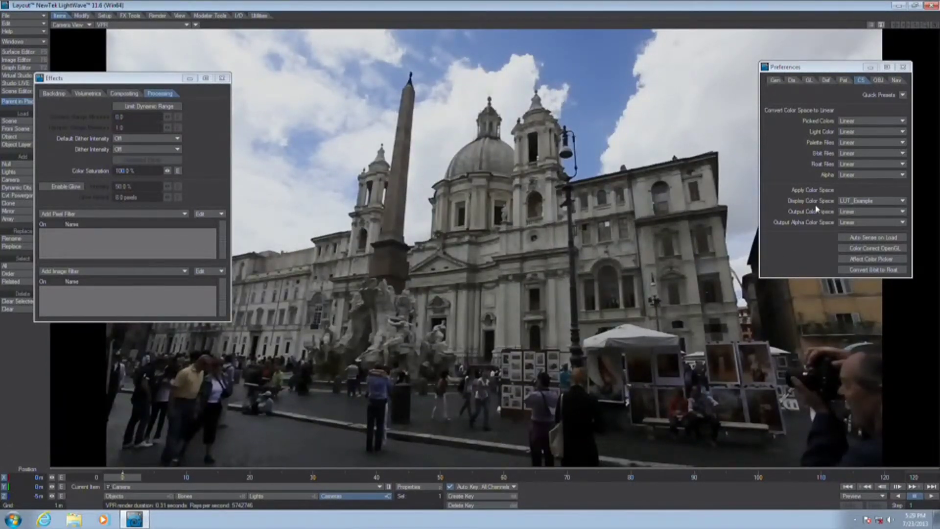
key(F9)
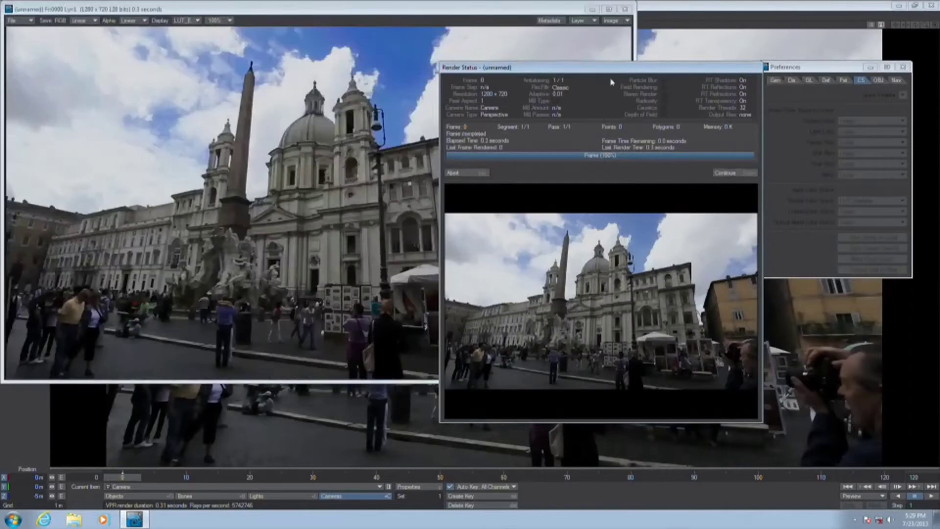
click(722, 173)
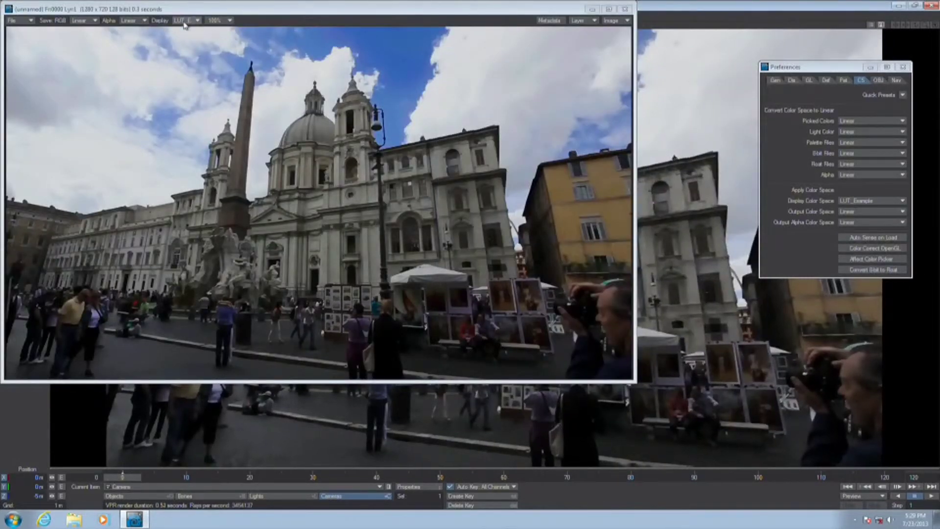
View the render through the LUT_Example display colour space, then close the viewer.
click(186, 20)
click(186, 18)
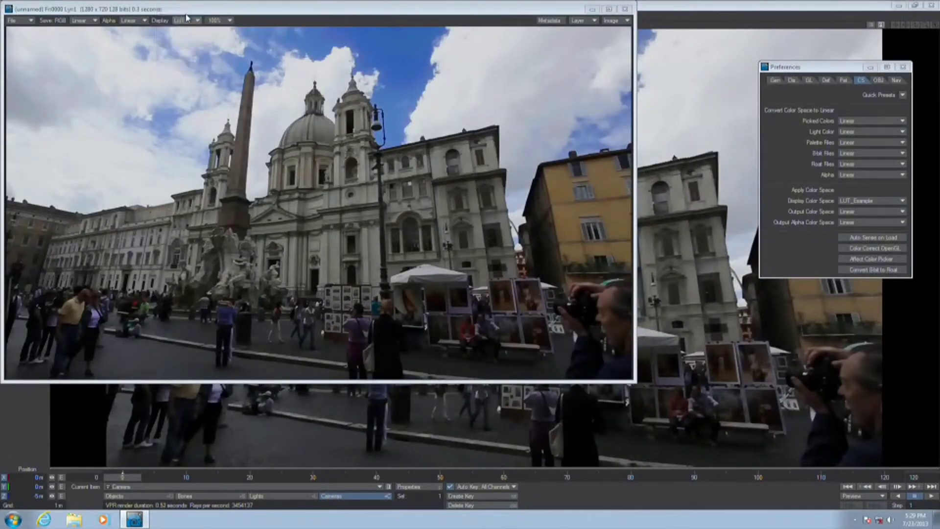
click(186, 20)
click(203, 56)
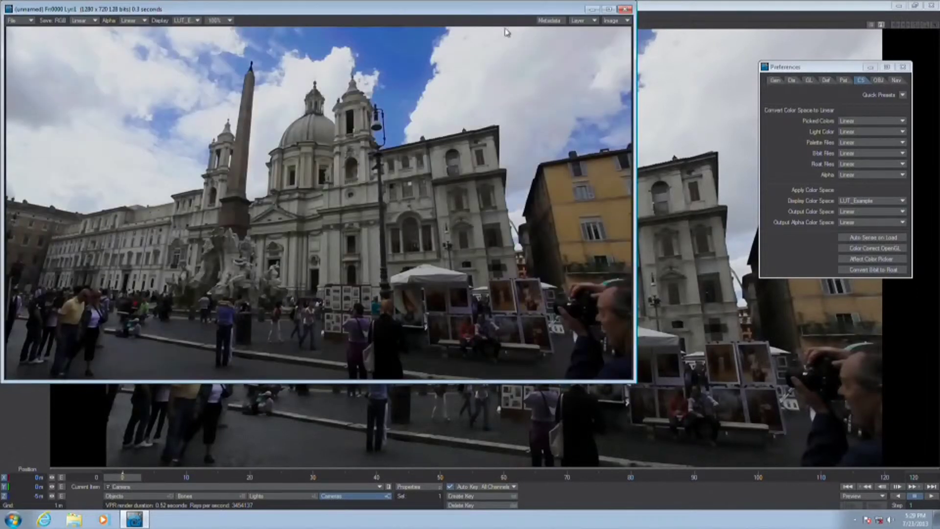
click(625, 9)
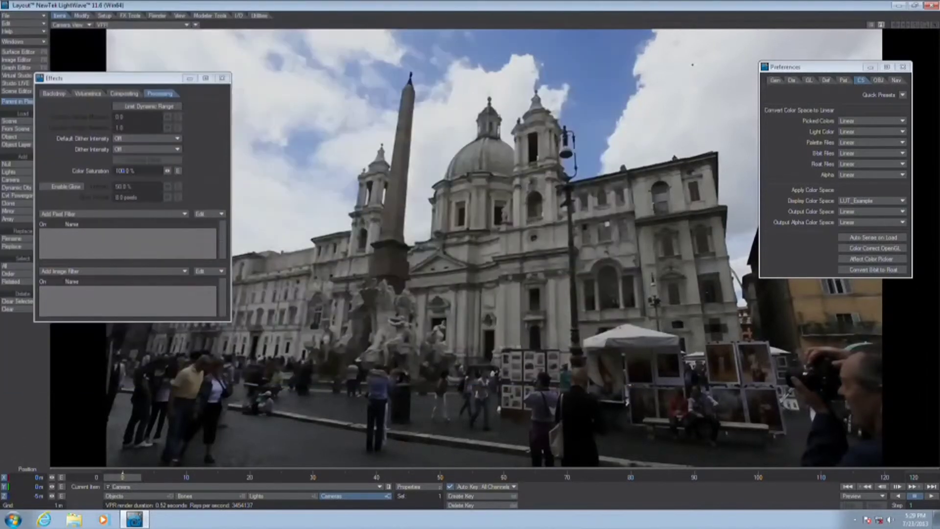
Set the viewport to Front Face Wireframe and enable Color Correct OpenGL.
click(171, 26)
click(173, 39)
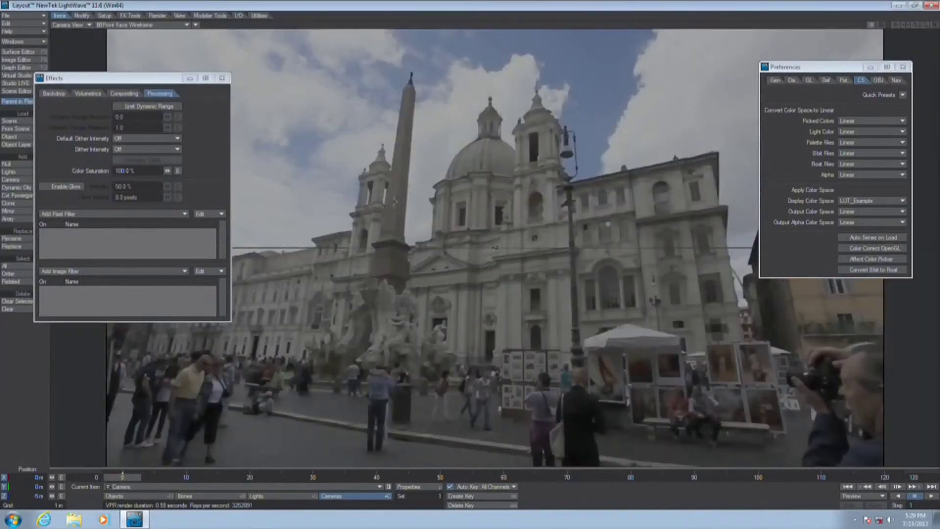
click(847, 250)
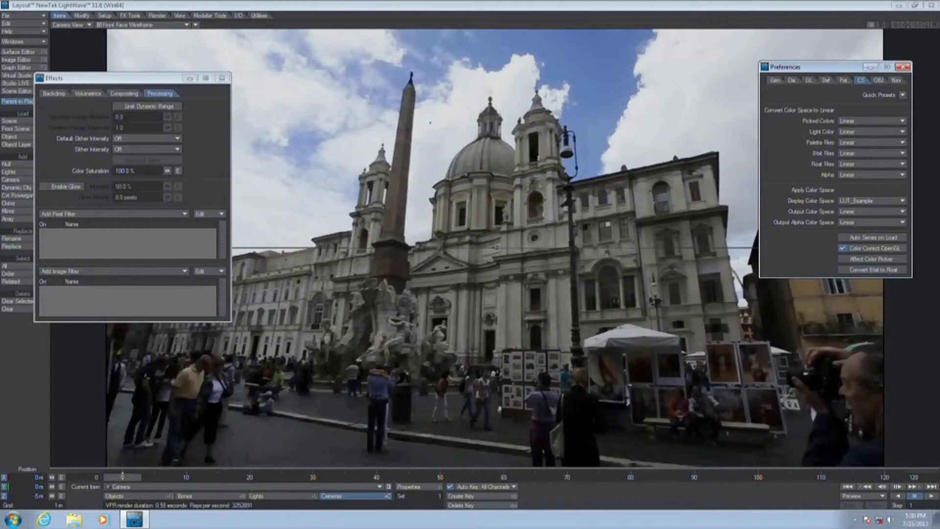
drag(158, 80, 192, 57)
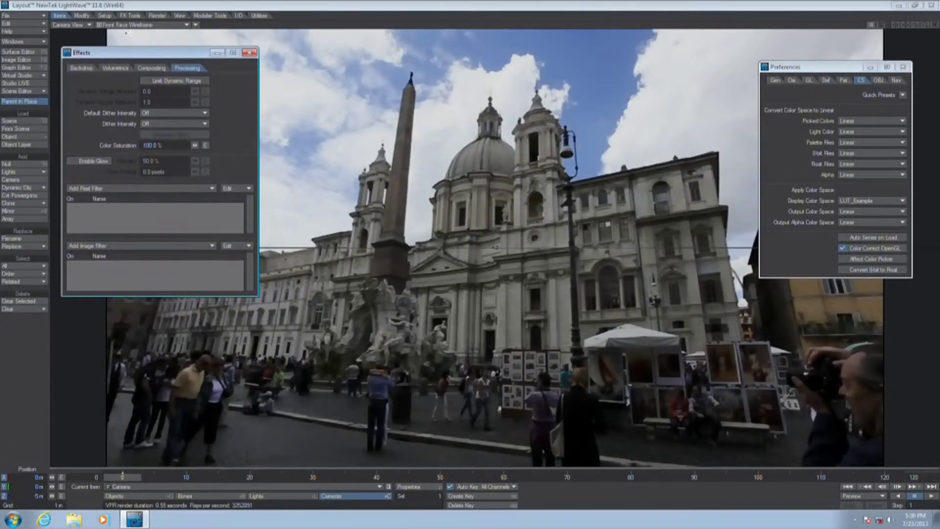
Open Render Globals beside the Effects panel and show its Output settings.
click(157, 15)
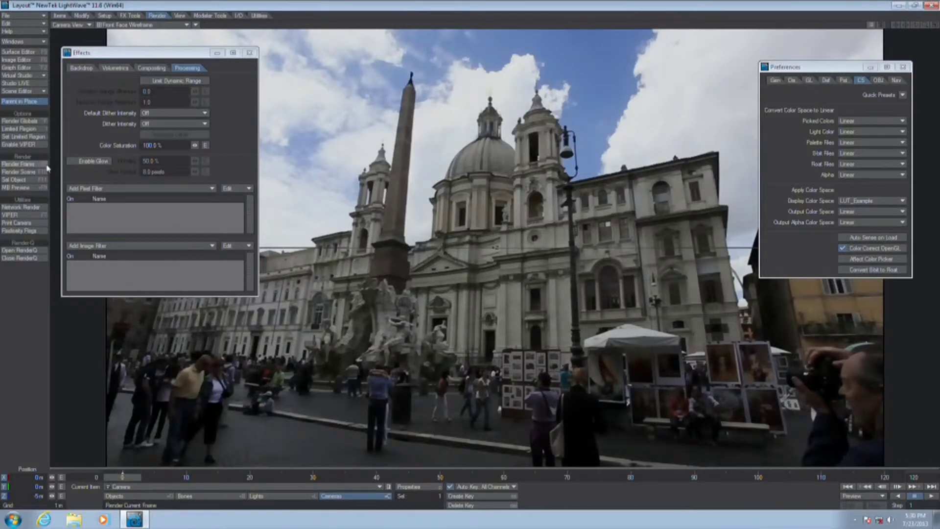
click(35, 126)
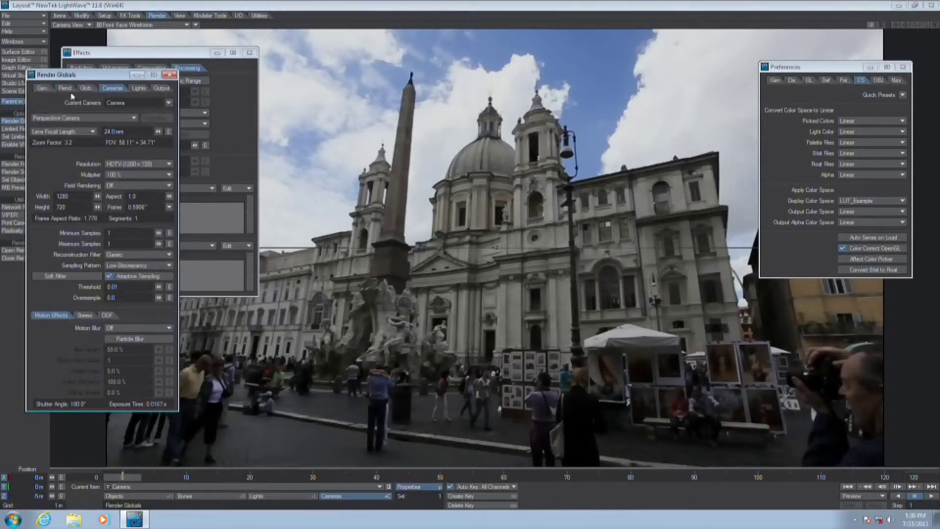
drag(87, 73, 166, 106)
click(219, 118)
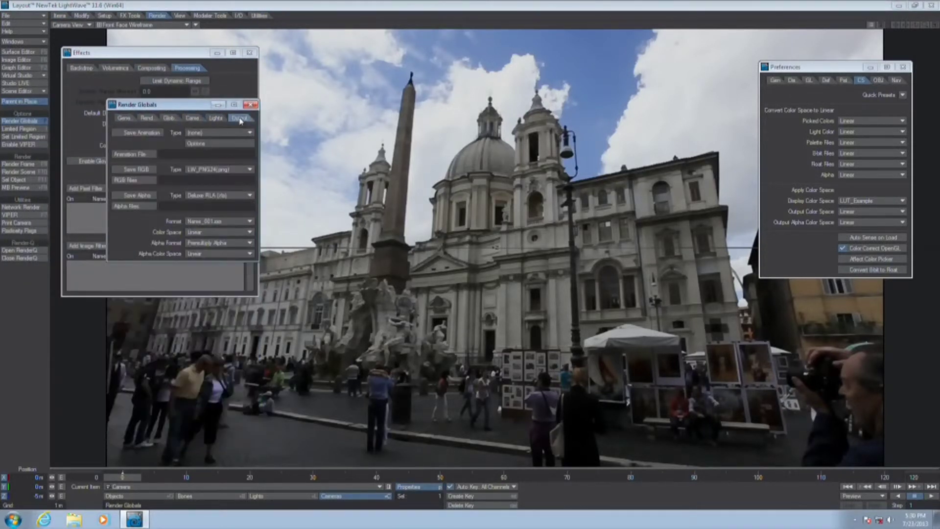
click(240, 118)
Review the Save RGB Type formats unchanged, then tick Use Background Color in Compositing.
click(233, 173)
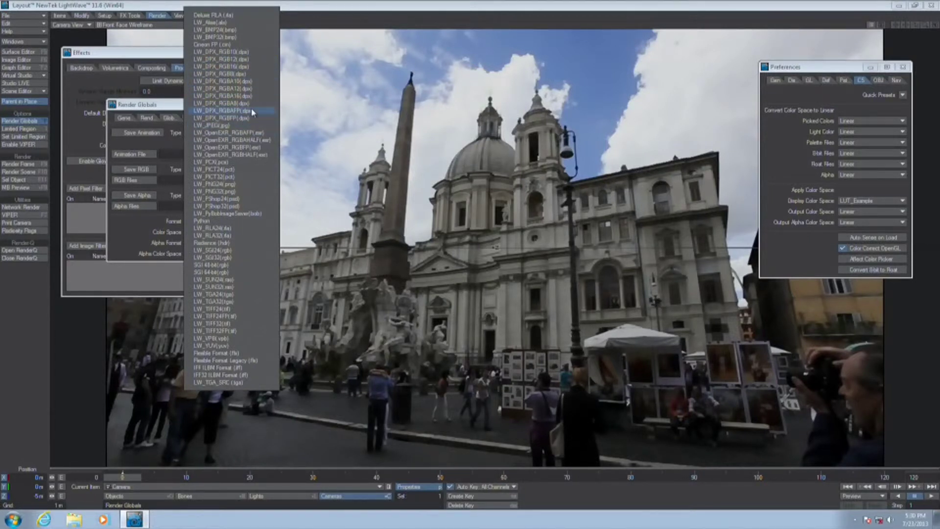
click(302, 100)
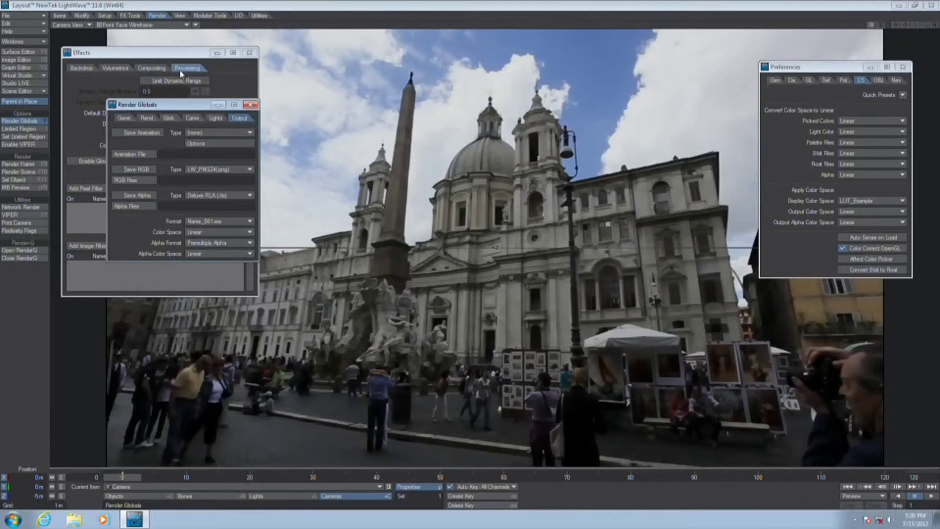
click(151, 68)
click(146, 102)
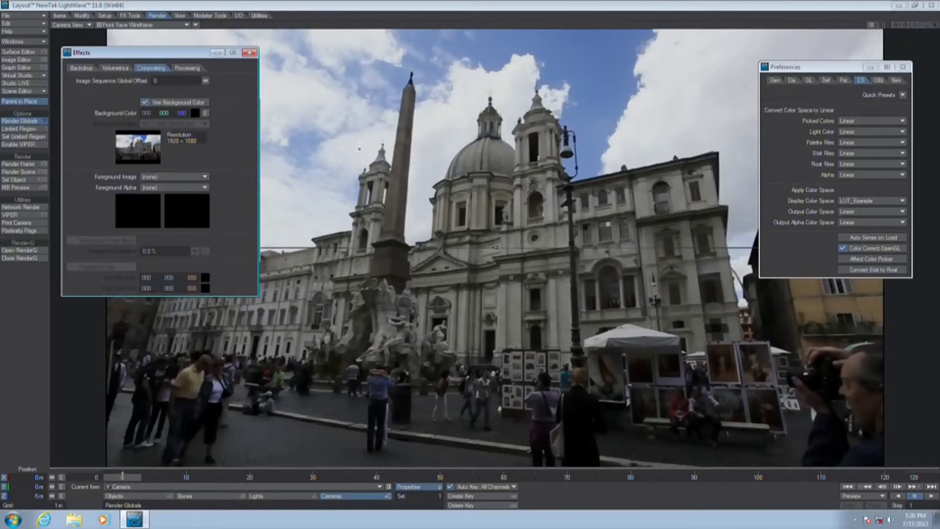
Render a test frame with F9 and move the render viewer aside.
key(F9)
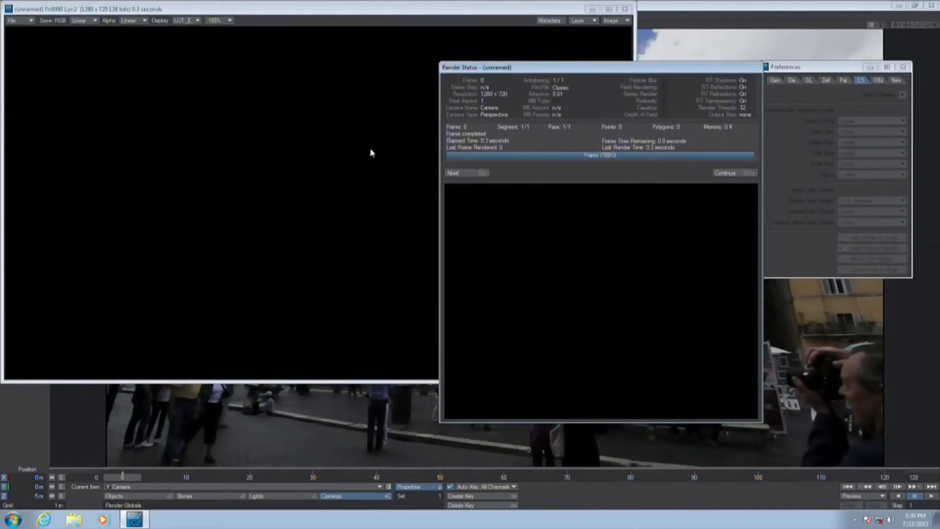
click(733, 171)
drag(549, 9, 806, 34)
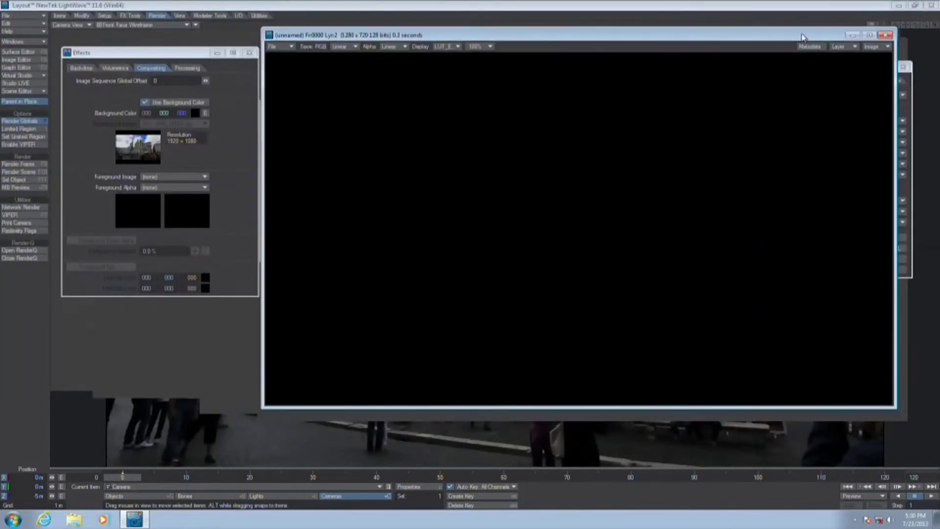
Set the compositing background colour to mid-grey 127, 127, 127.
click(195, 113)
click(266, 337)
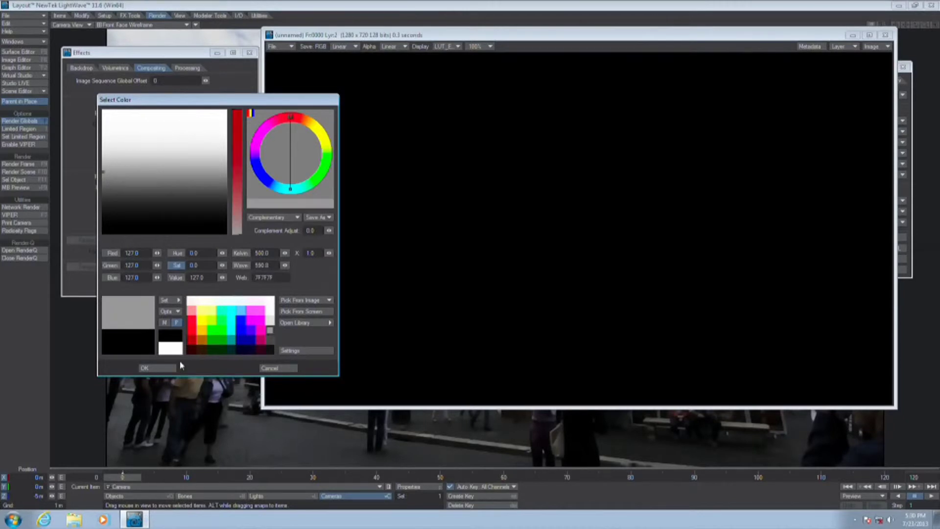
click(174, 367)
Render the grey-background frame with F9, then close the viewer.
key(F9)
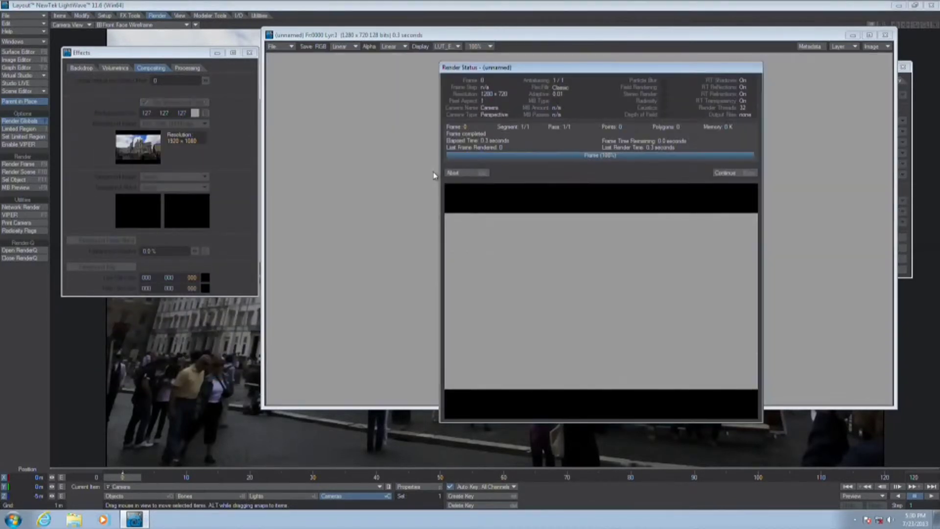
click(723, 174)
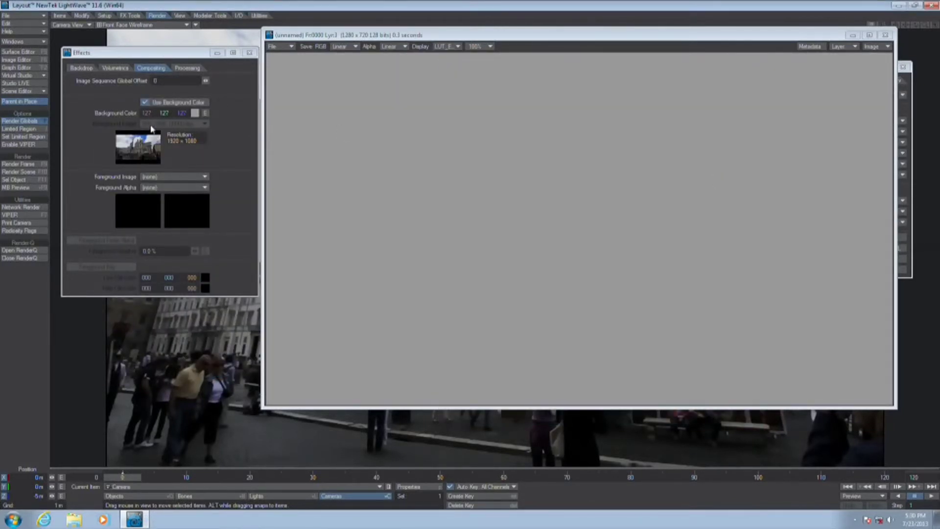
click(884, 36)
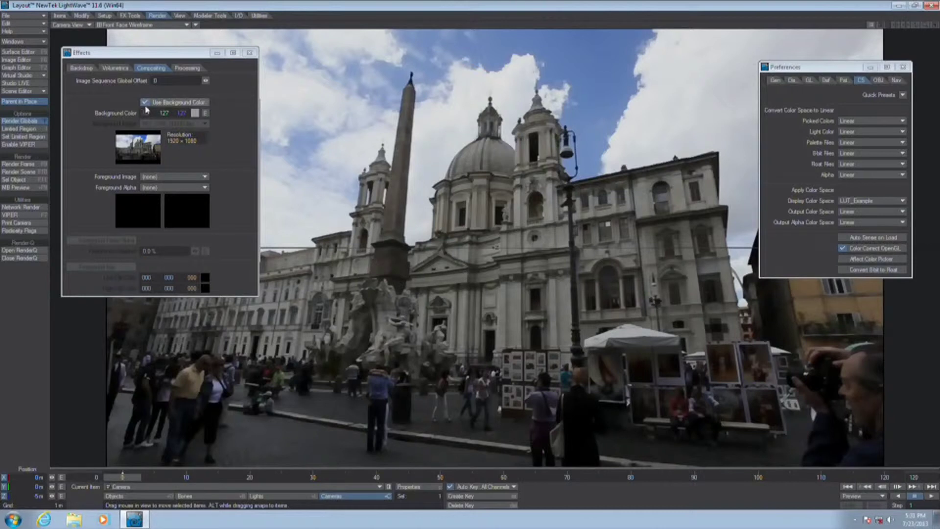
Untick Use Background Color and set the colour-space Quick Presets to Disabled.
click(169, 102)
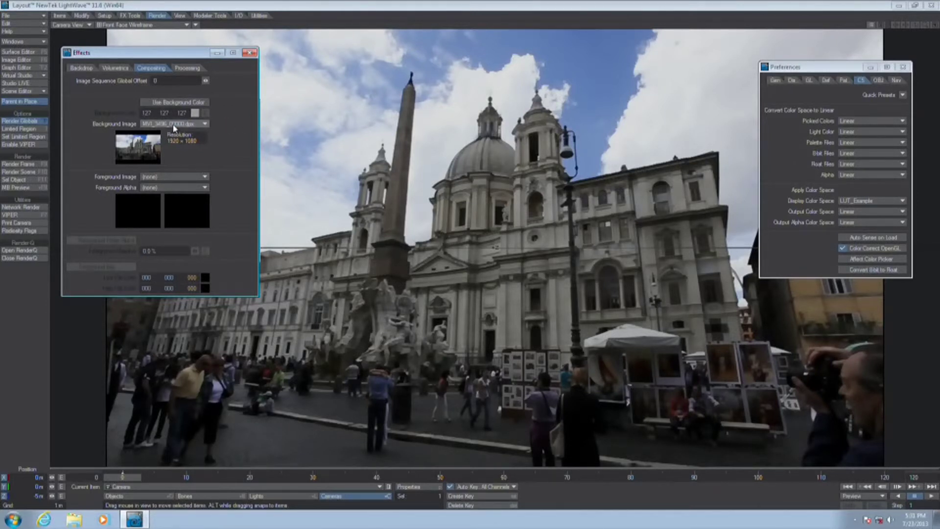
click(902, 95)
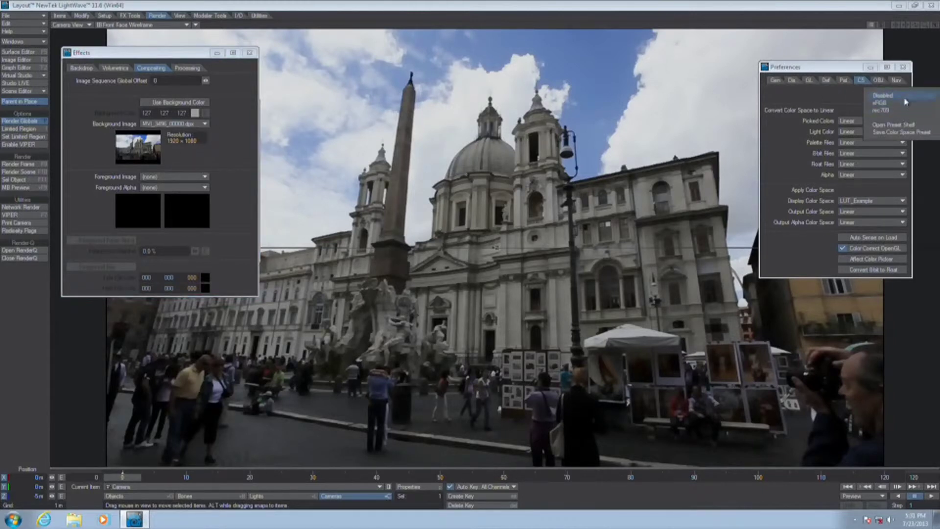
click(902, 95)
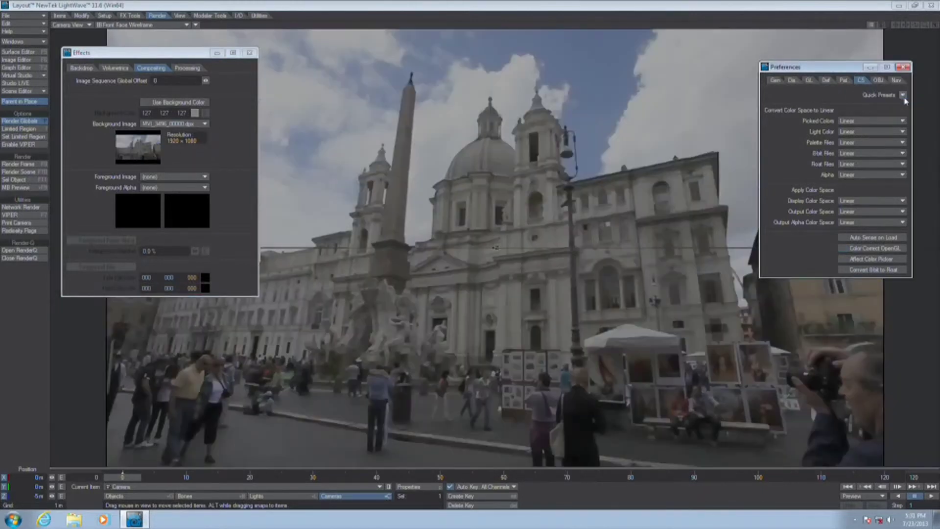
Clear the scene without saving it.
click(25, 15)
click(49, 92)
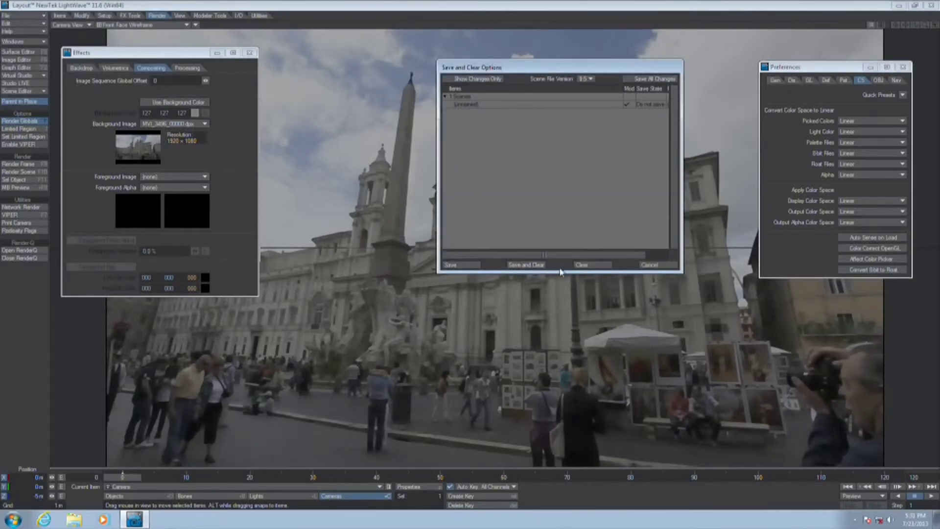
click(580, 265)
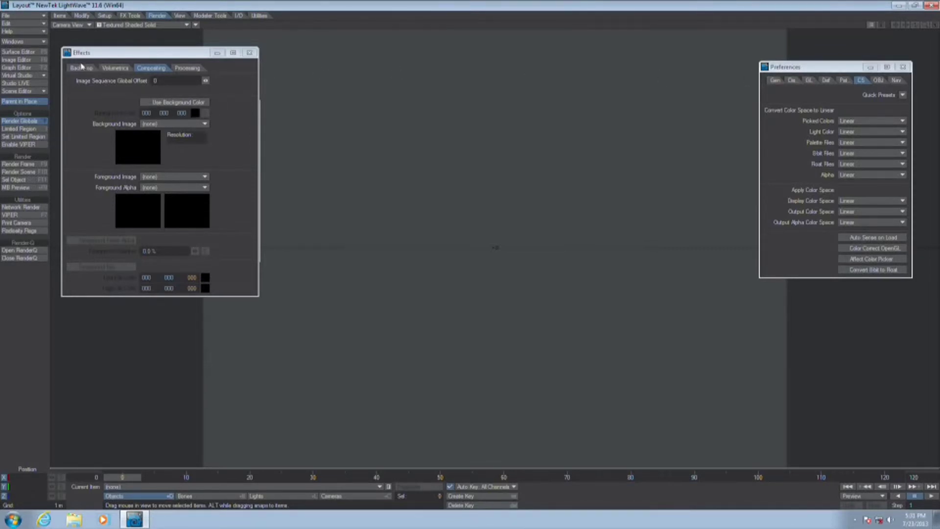
click(81, 68)
Open the Backdrop Color picker and sample a light teal from the screen.
click(201, 82)
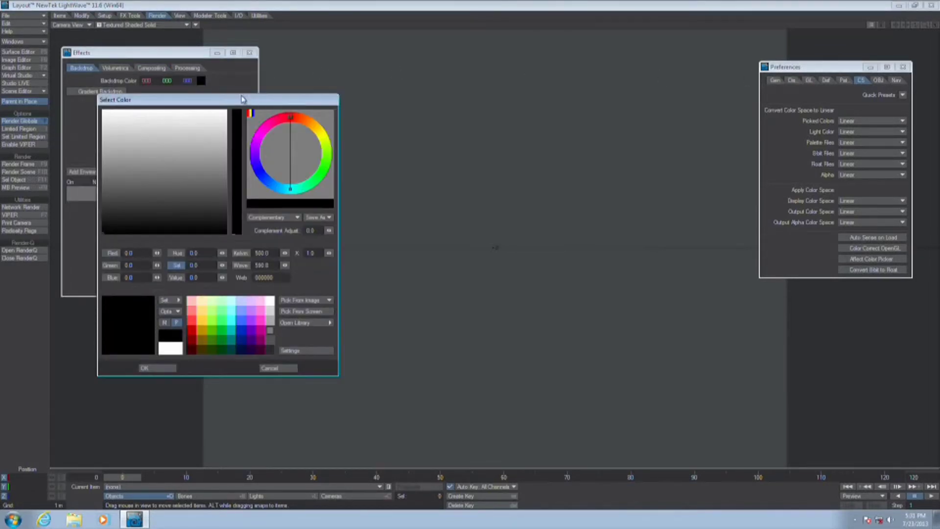
drag(240, 98, 406, 55)
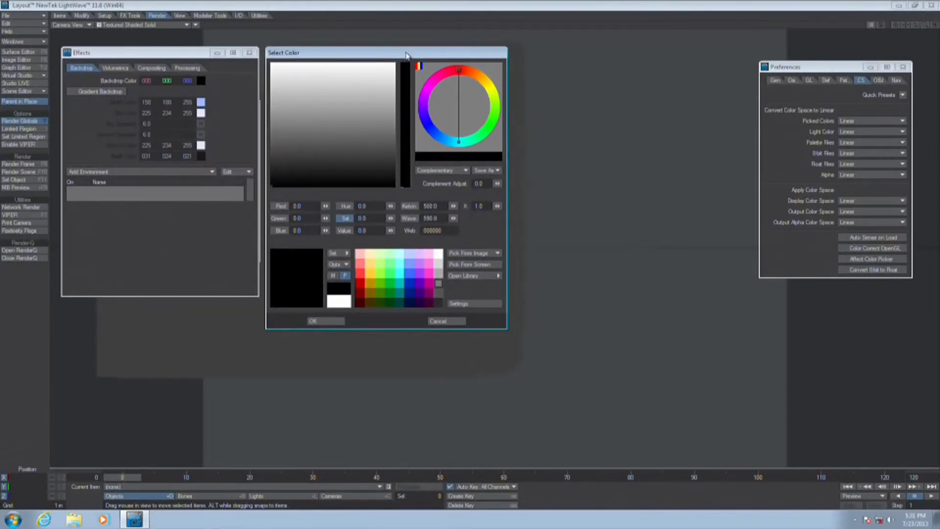
click(492, 265)
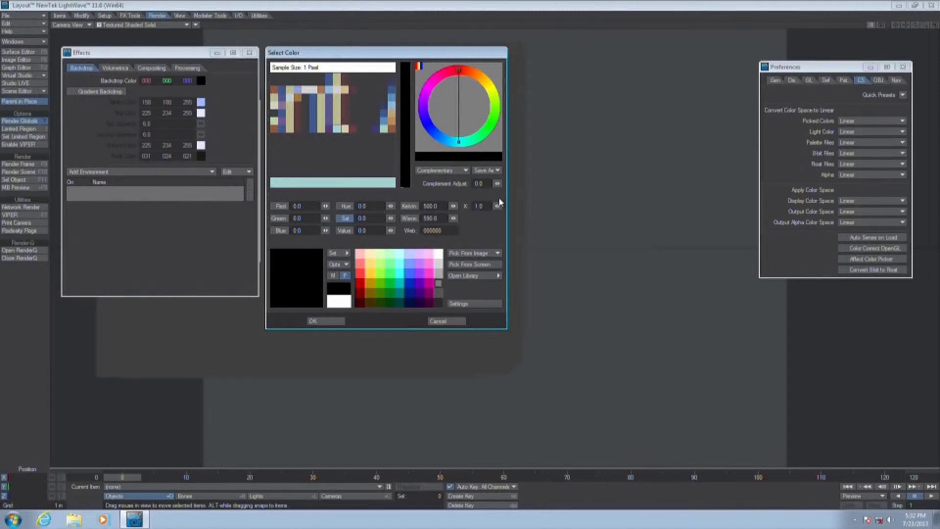
click(500, 202)
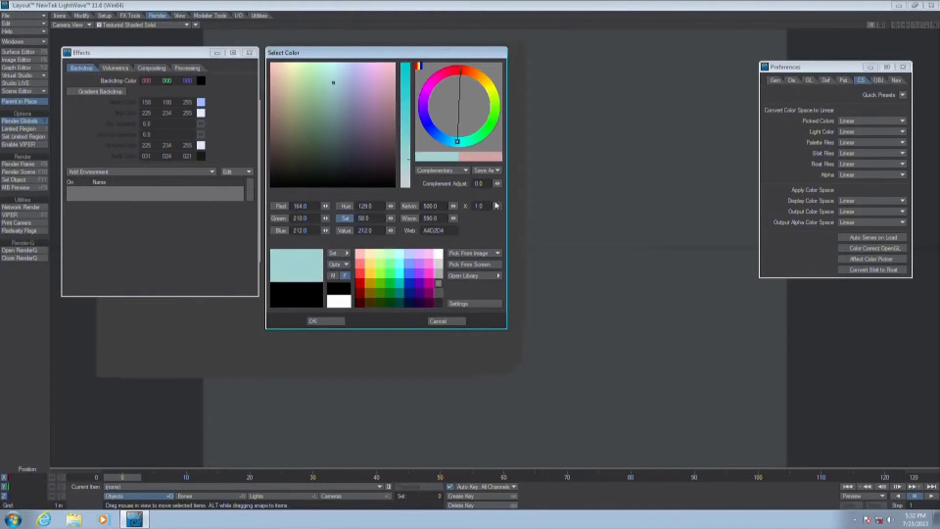
Enlarge the sample size and pick an averaged grey from the screen.
click(495, 265)
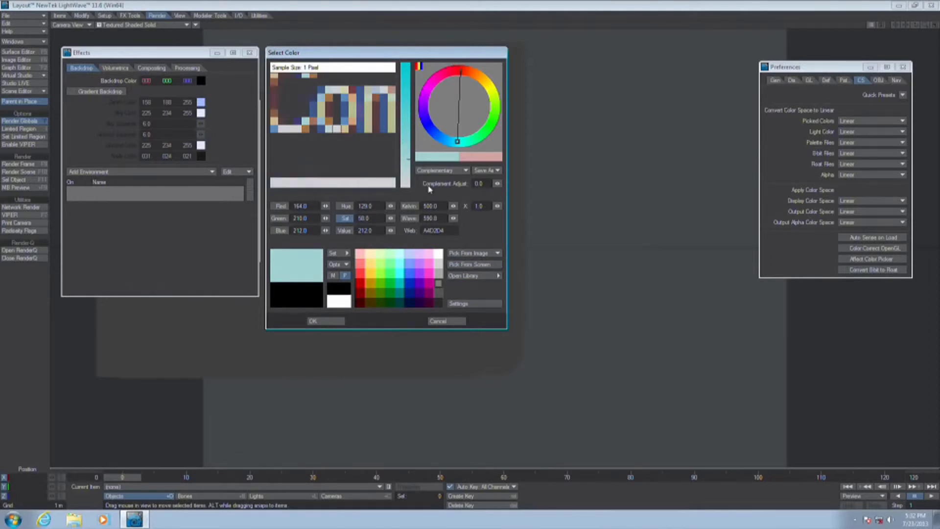
scroll(430, 189, up, 1)
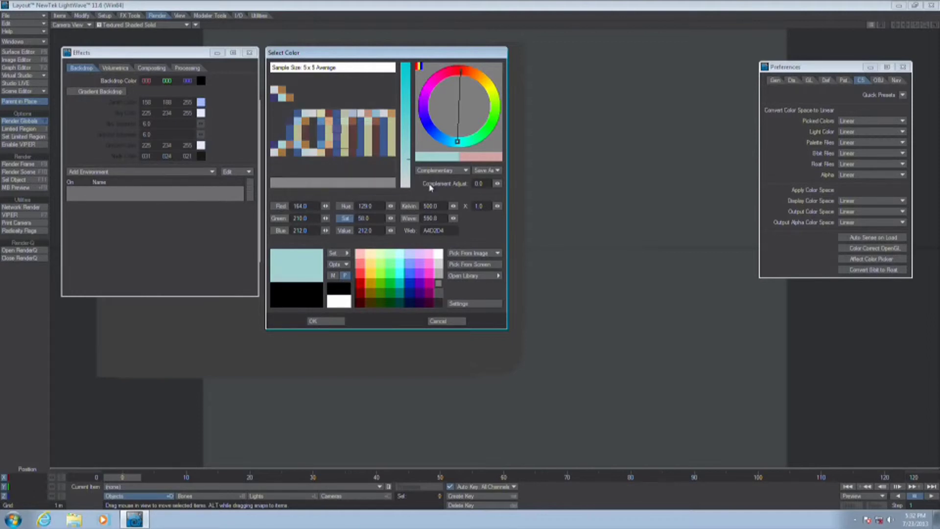
scroll(431, 181, up, 1)
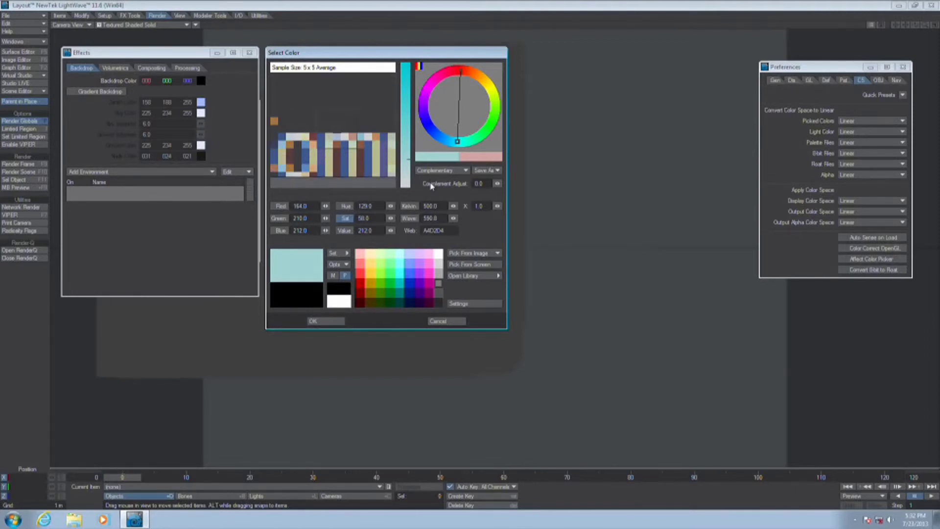
scroll(431, 187, up, 1)
scroll(431, 187, up, 1)
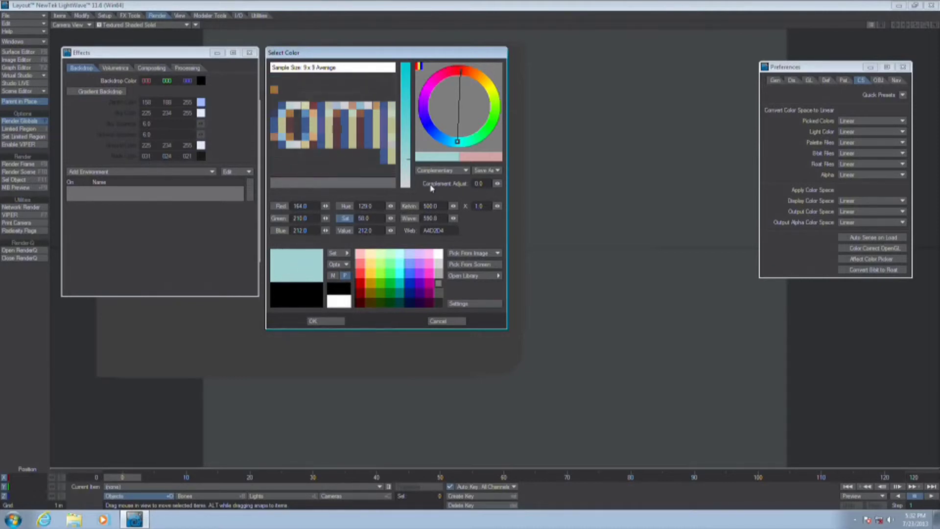
click(431, 188)
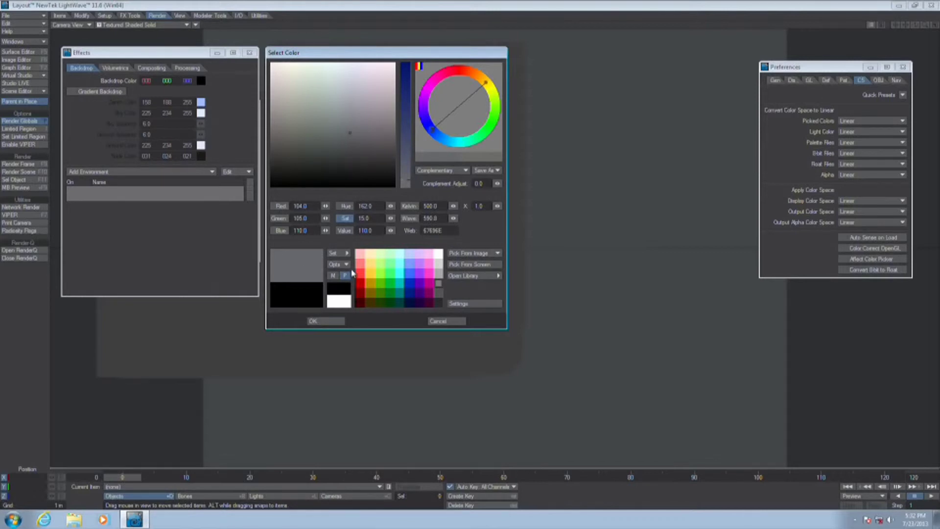
Sample blue-grey 100/115/120 (64727F) from the screen with a smaller sample area.
click(469, 265)
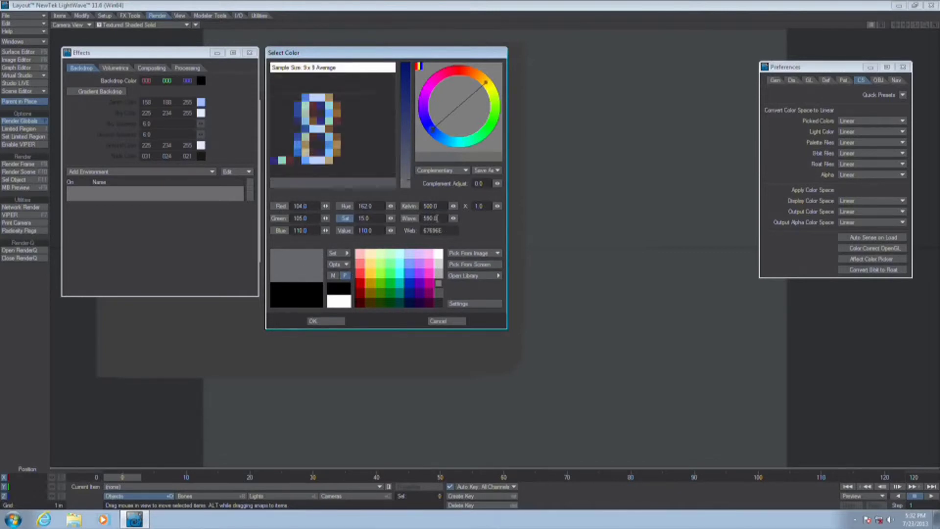
scroll(441, 230, down, 3)
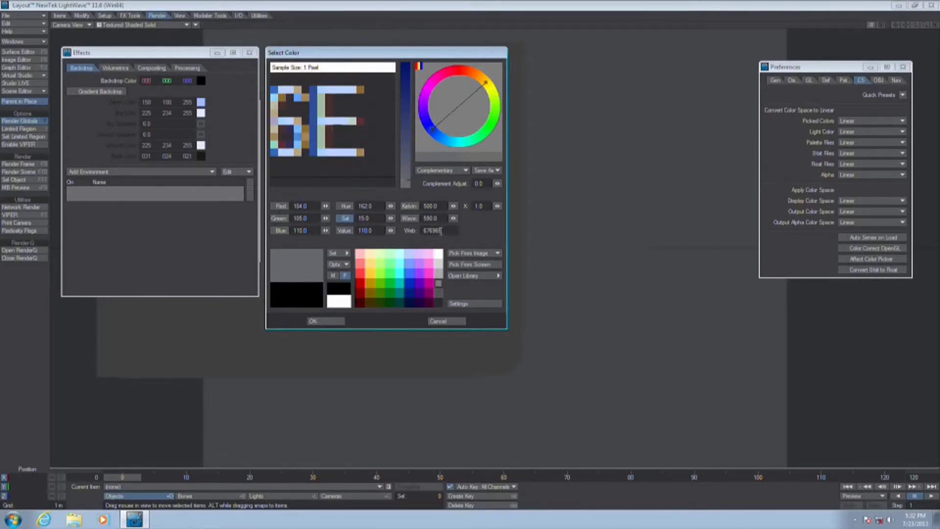
click(439, 230)
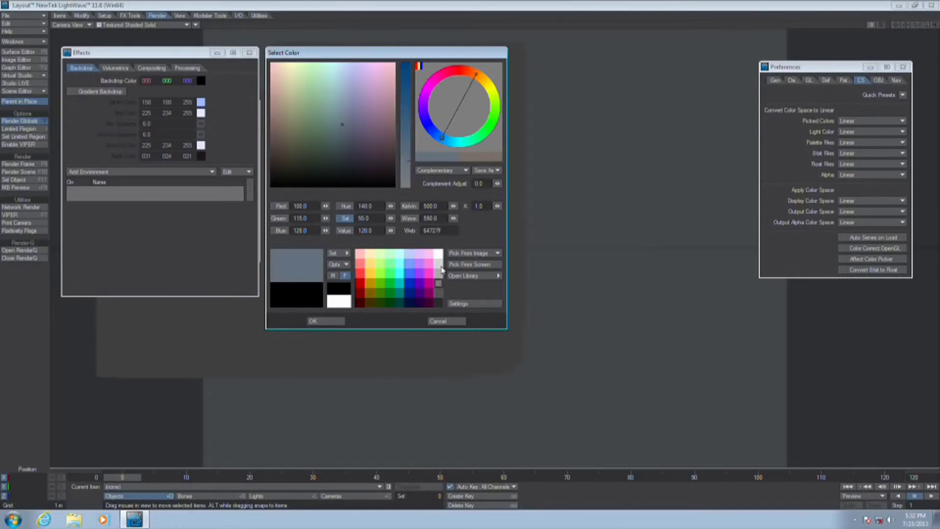
click(447, 230)
Enter pure red FF0000 in the Web field, then change it to a green hex value.
text(fF0000)
key(Return)
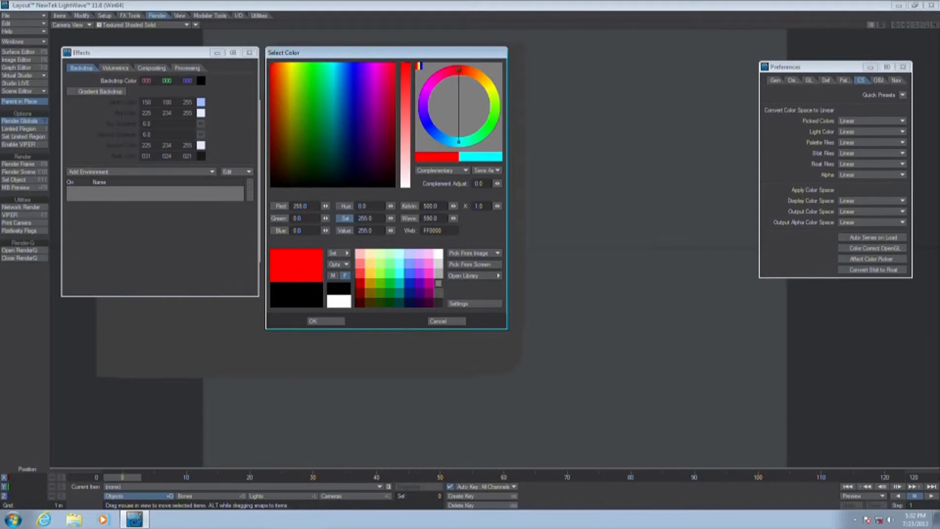
click(428, 230)
text(00)
key(Return)
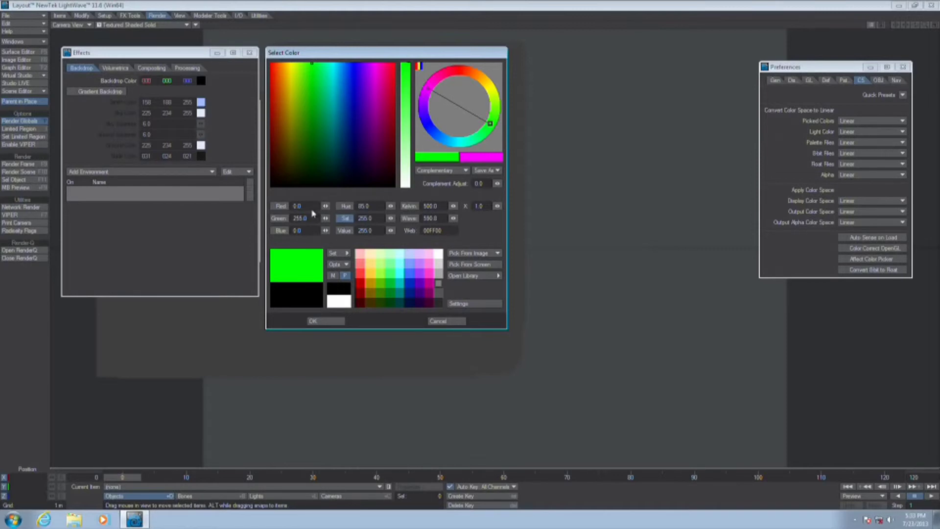
Set Red, Green and Blue to 1000 and confirm the HDR white backdrop.
click(297, 206)
text(100)
key(Tab)
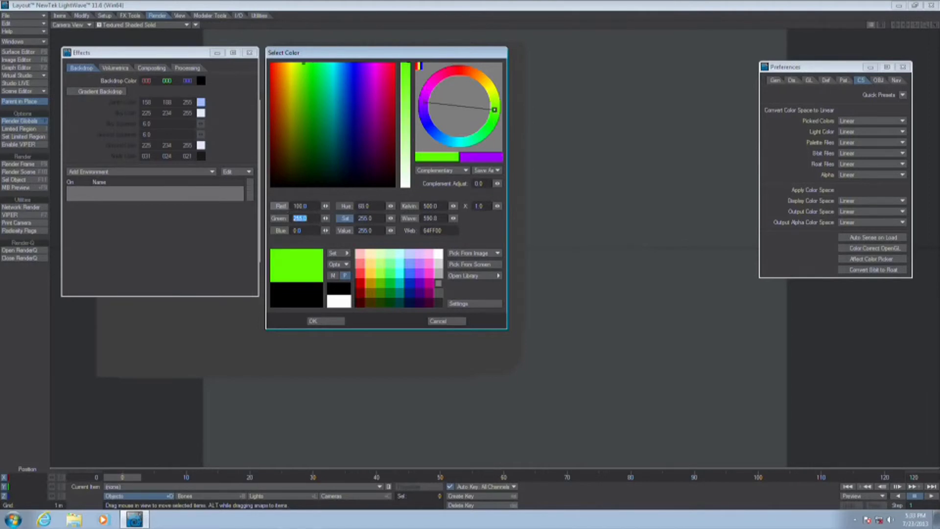
text(1)
key(shift+Tab)
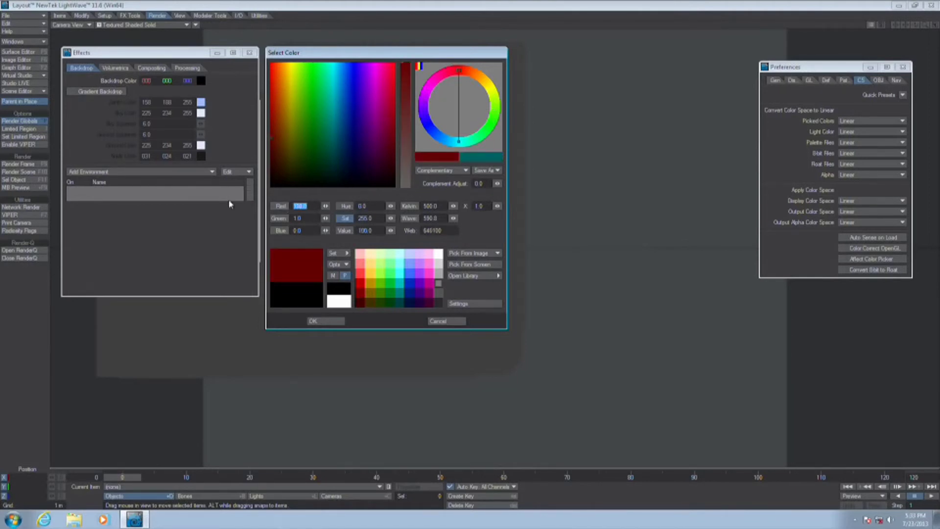
text(1000)
key(Tab)
text(100)
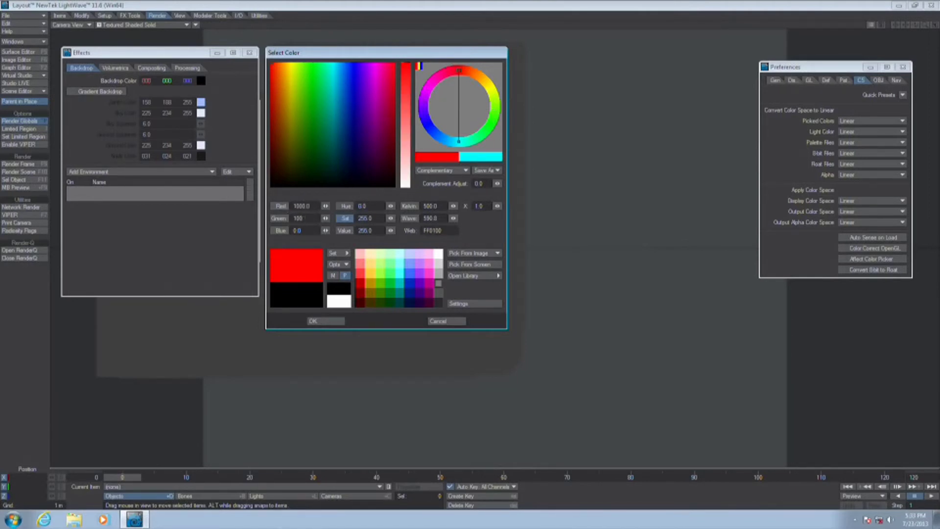
text(0)
key(Tab)
text(1000)
key(Tab)
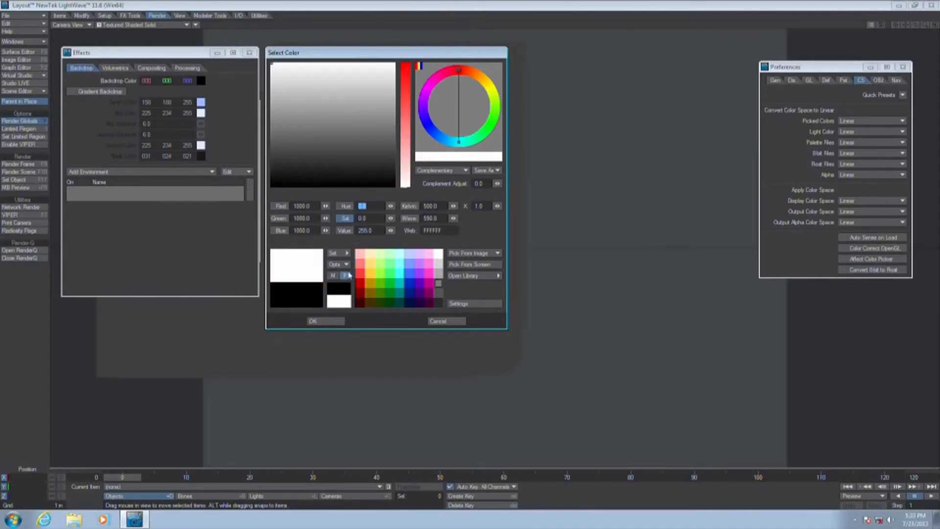
click(336, 321)
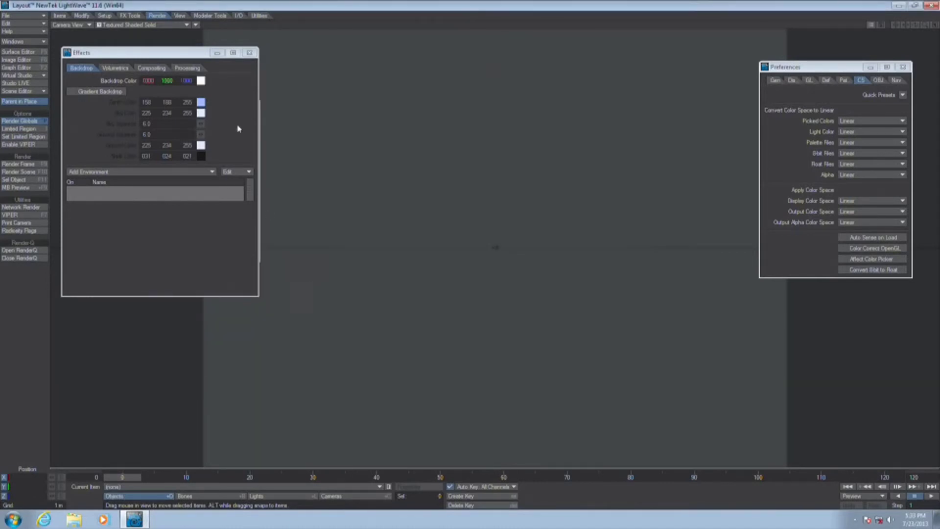
click(203, 81)
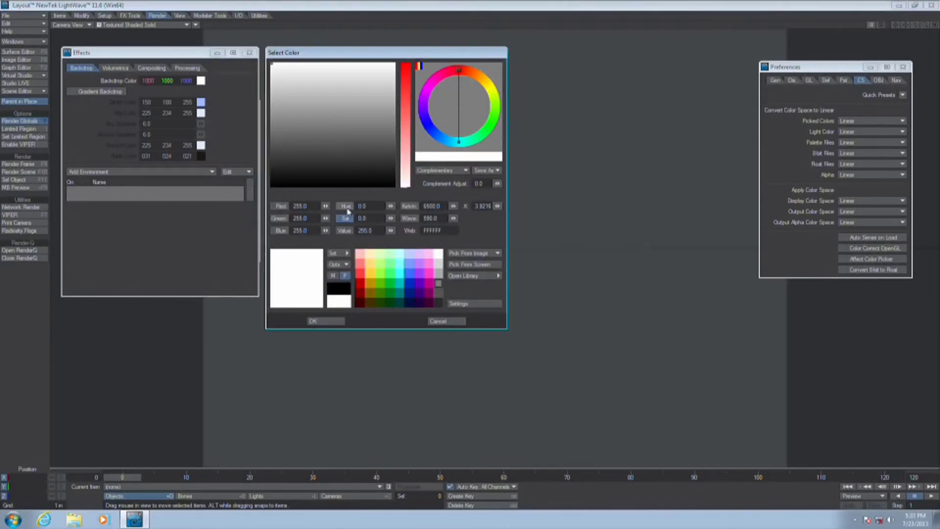
Enter Red 128 and multiplier 2, applying the 256/510/510 cyan backdrop.
click(299, 206)
text(128)
key(Tab)
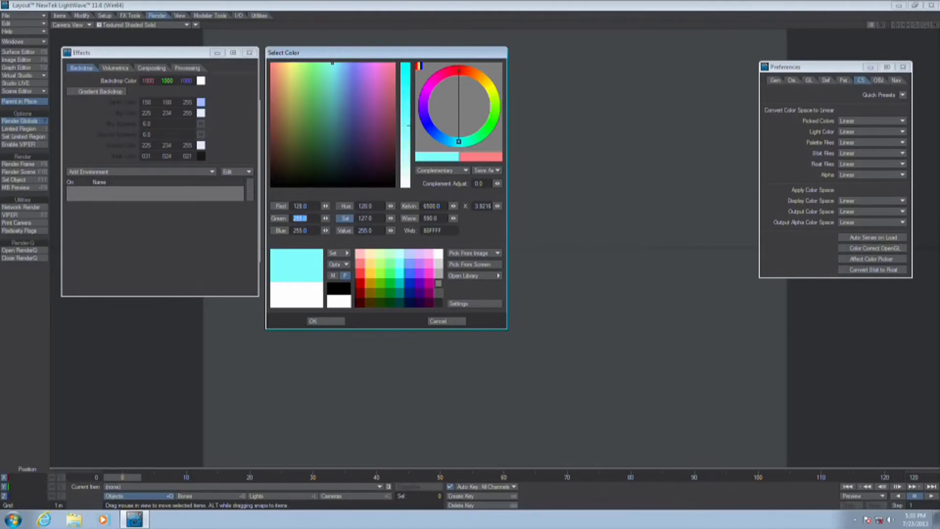
click(482, 206)
text(2)
key(Tab)
click(331, 320)
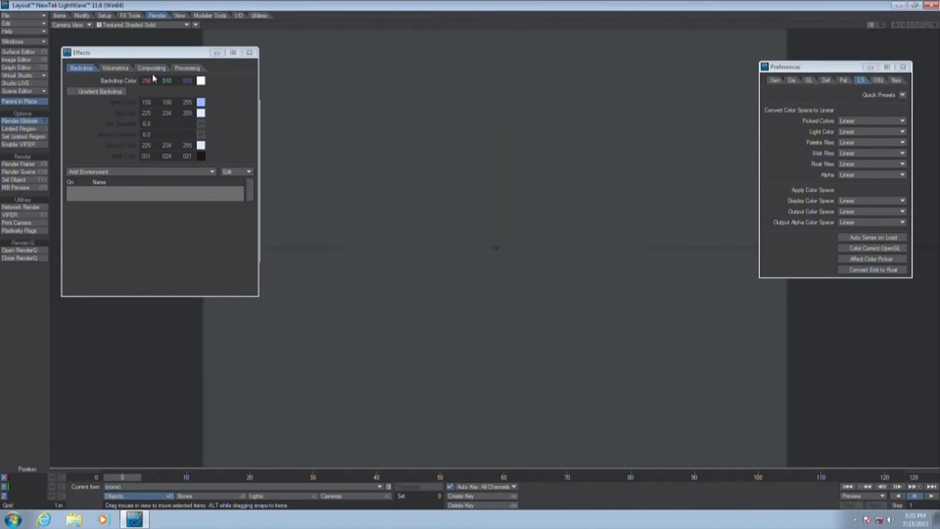
click(201, 81)
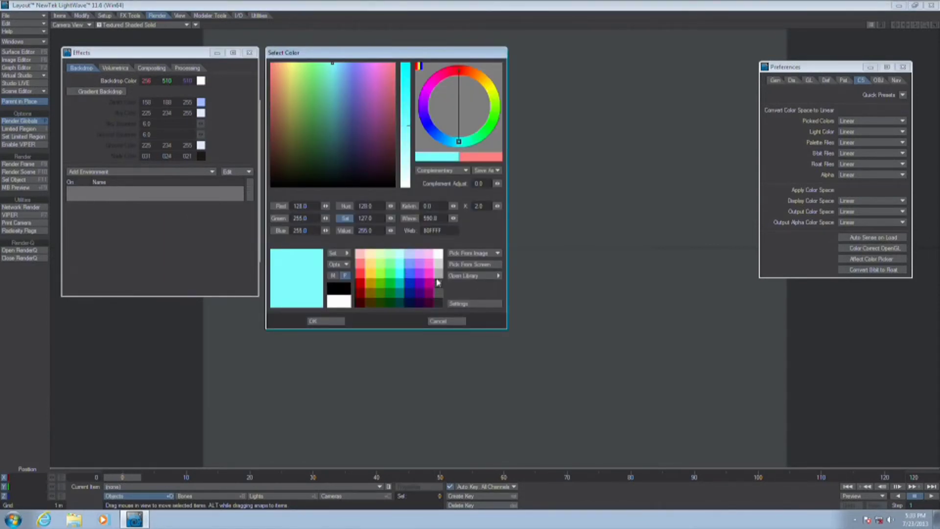
click(483, 276)
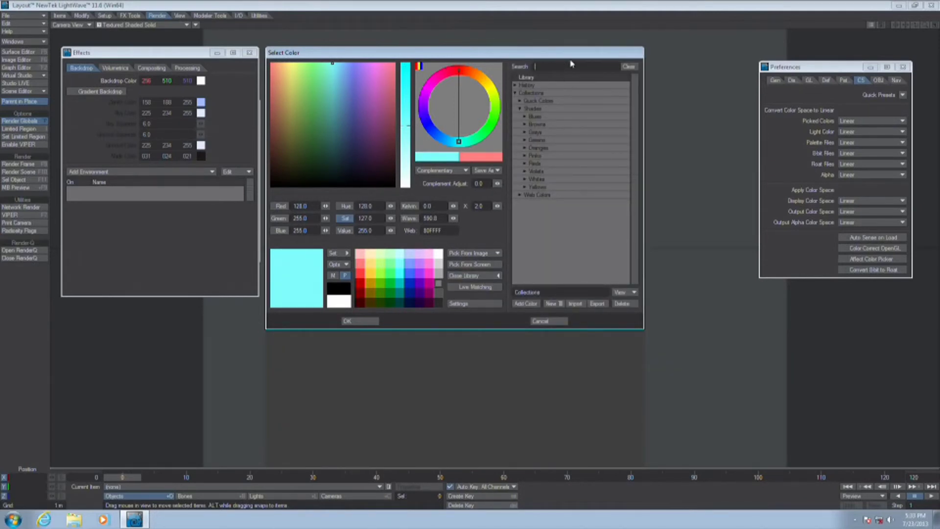
Search the colour library for 'gol', 'air force' and 'blue'.
key(Return)
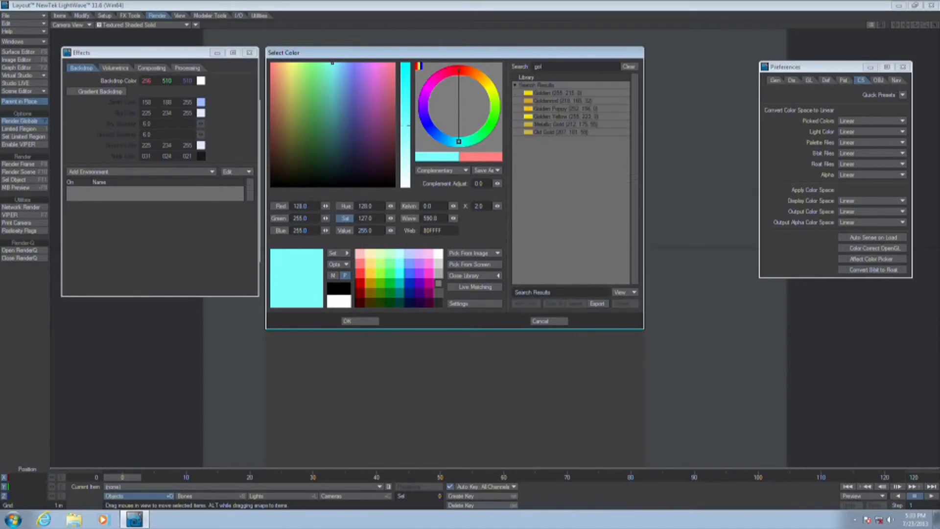
double_click(545, 65)
text(gol)
double_click(578, 67)
text(air force)
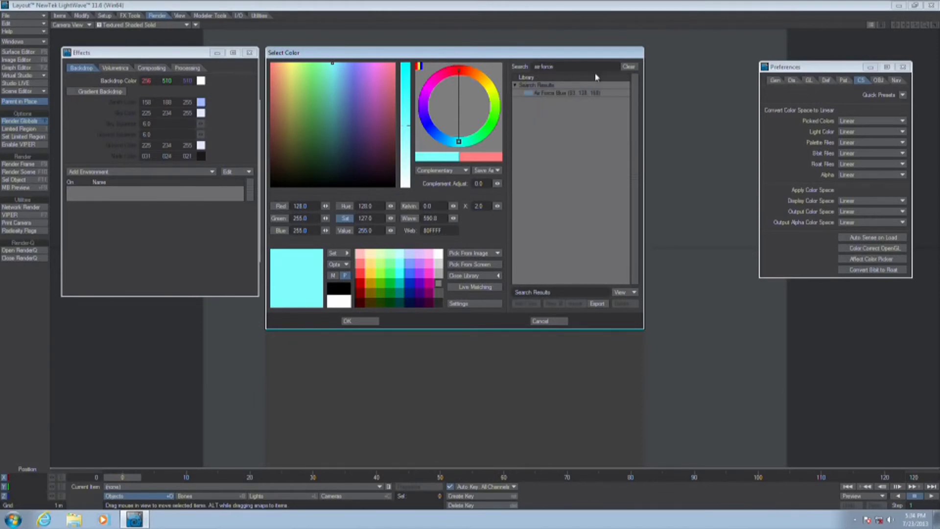
double_click(551, 67)
text(blue)
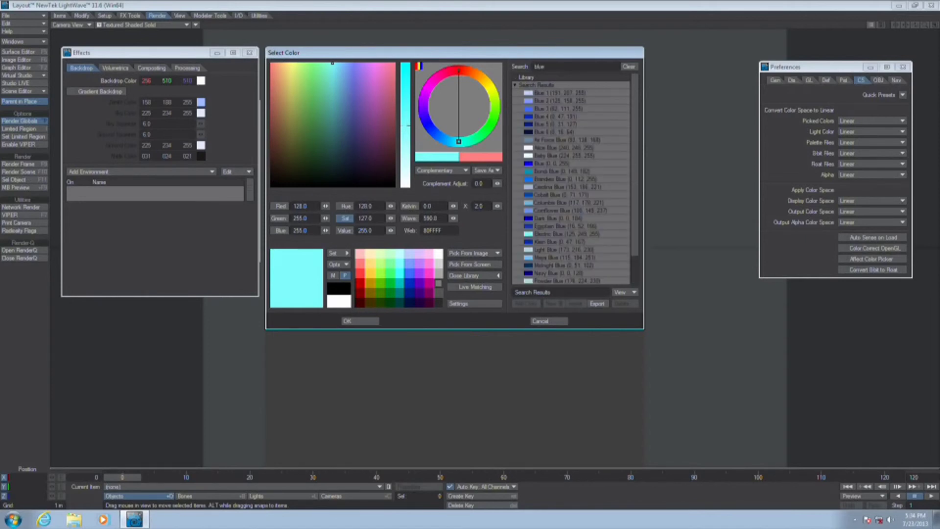
Clear the library search to show all collections, then expand and collapse Web Colors.
click(514, 70)
mouse_move(632, 99)
mouse_down()
mouse_move(633, 130)
mouse_move(633, 99)
mouse_up()
key(BackSpace)
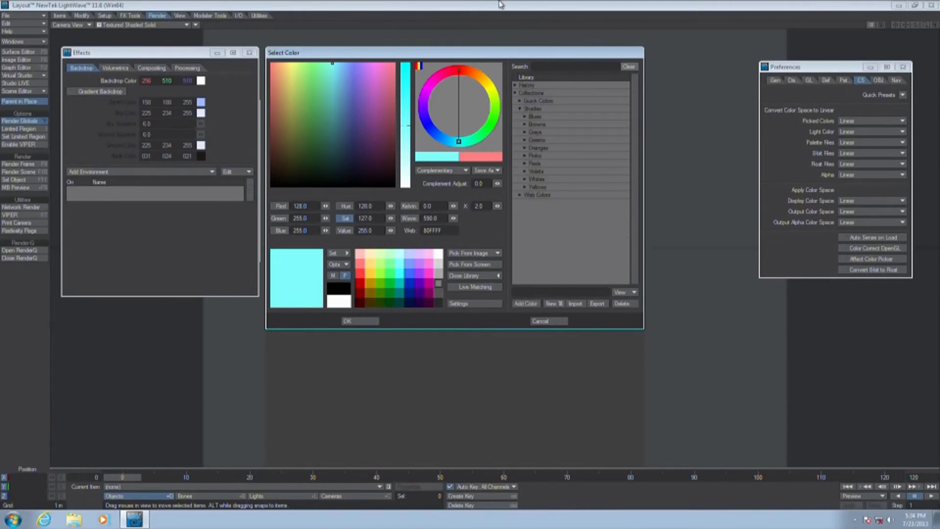
click(518, 195)
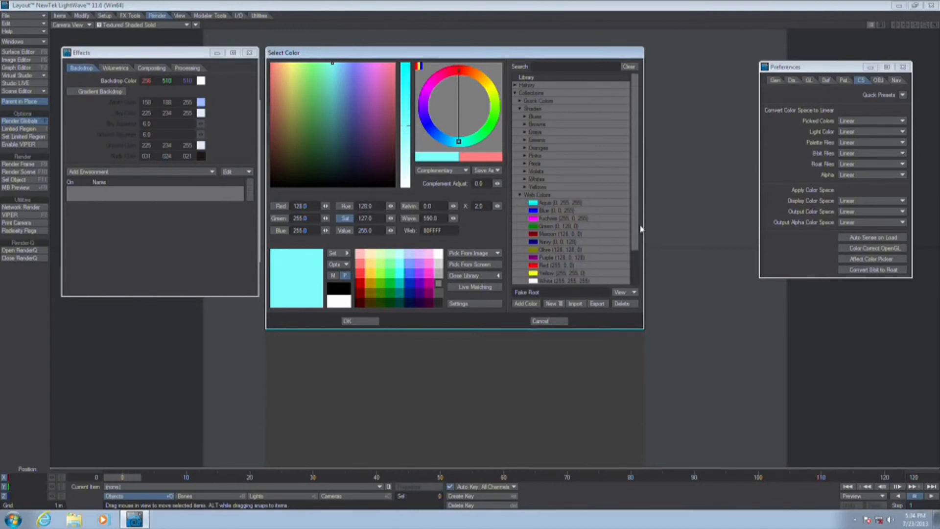
click(520, 195)
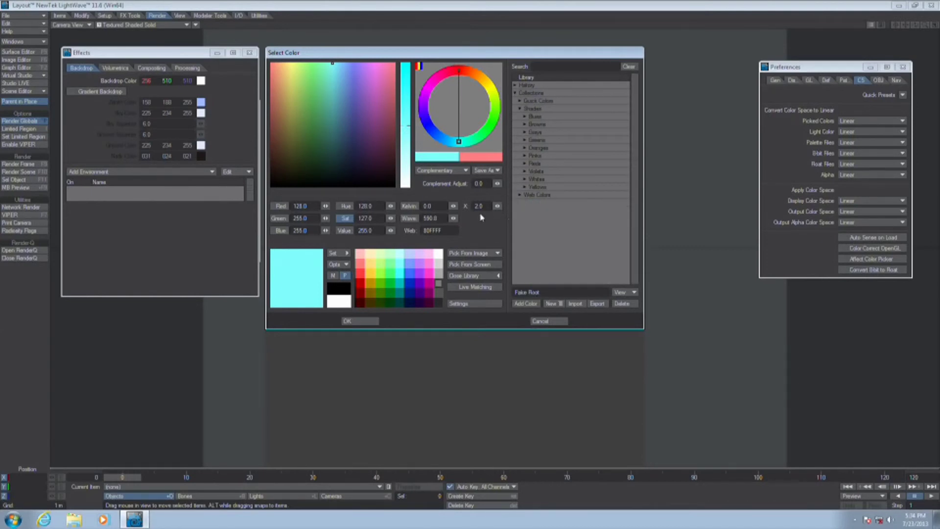
Mix purple in the CMYK mixer with magenta at full and cyan at 46%.
click(333, 276)
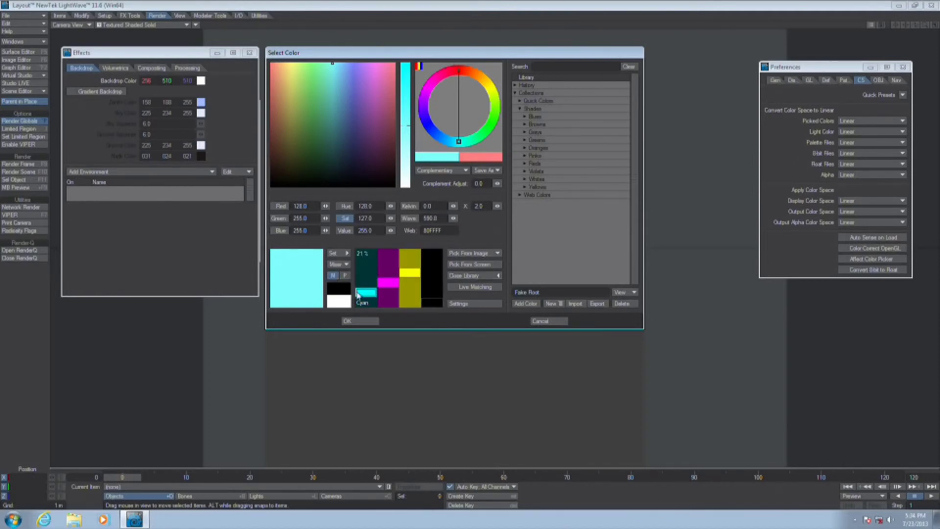
click(385, 288)
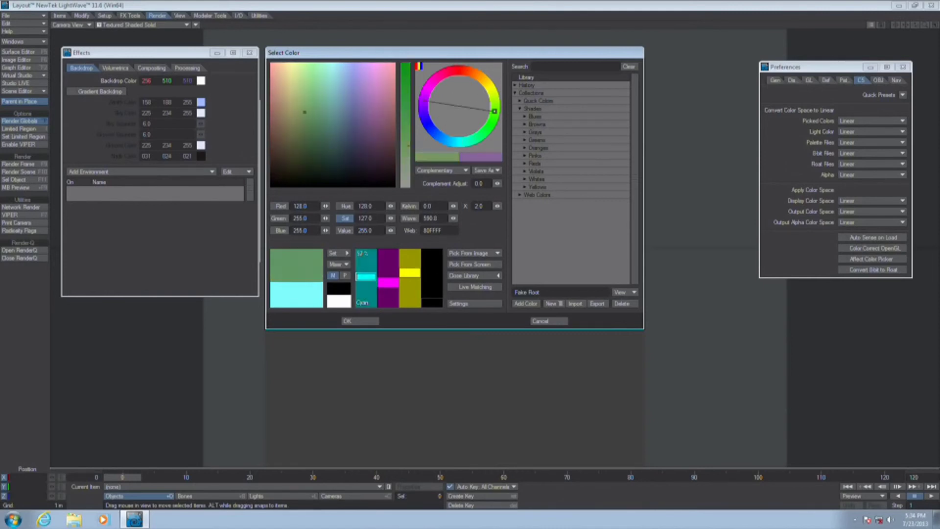
click(387, 293)
click(410, 286)
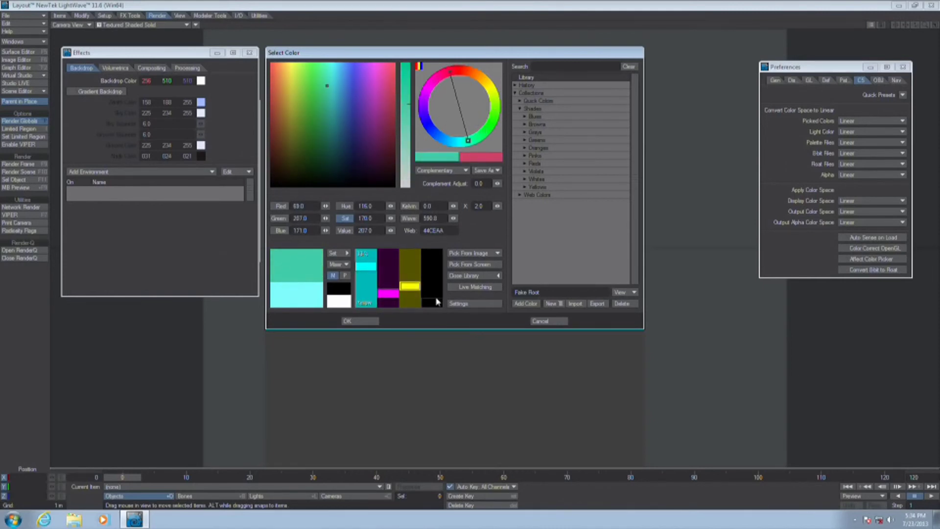
click(389, 281)
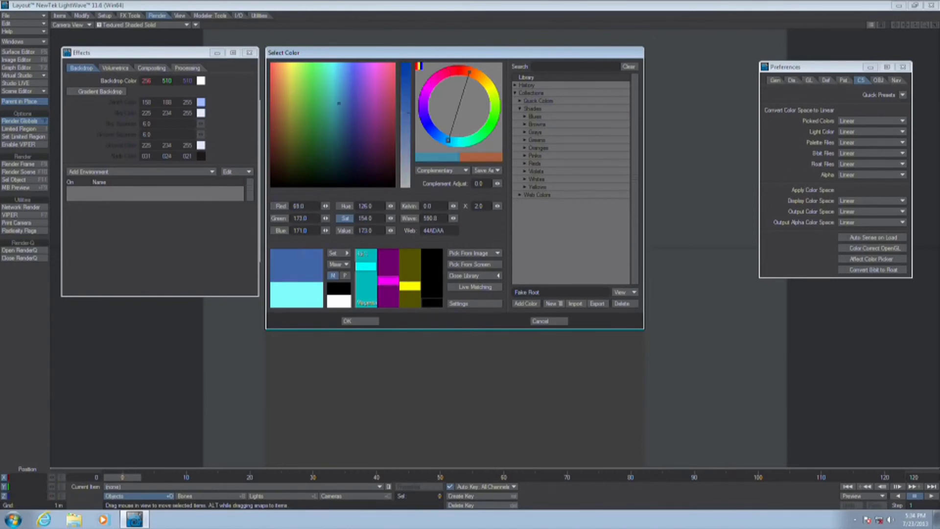
click(388, 258)
click(366, 280)
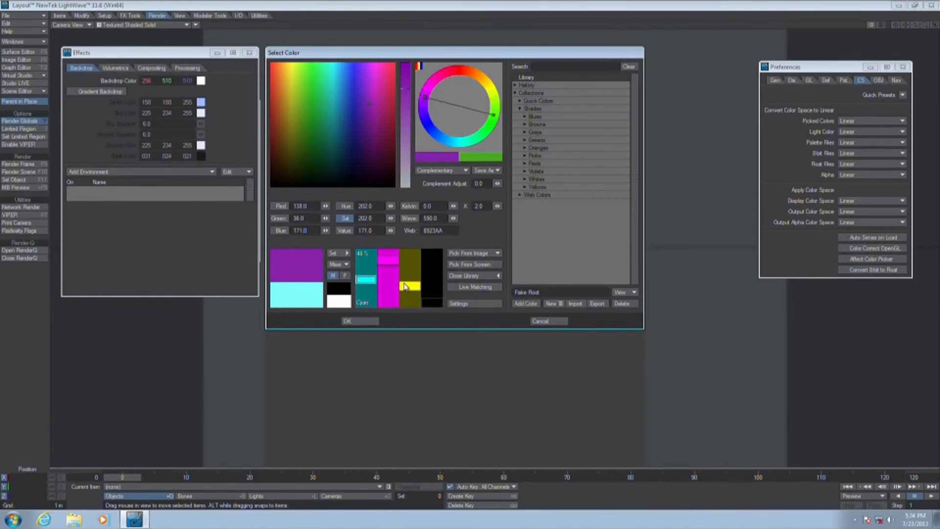
Toggle between the colour palette grid and the CMYK mixer, ending on the mixer.
click(345, 276)
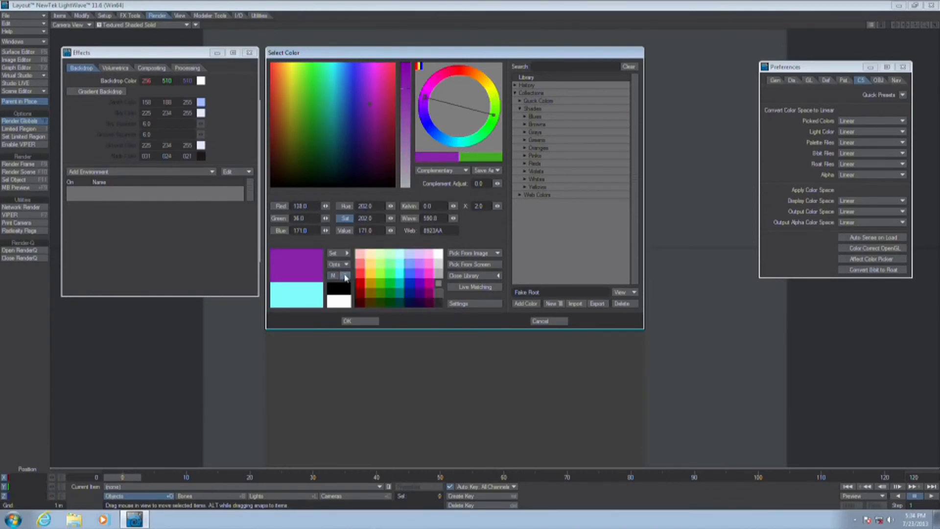
click(345, 276)
click(346, 276)
click(333, 276)
click(346, 275)
click(333, 276)
Set the mixer's Opts > Color Slides to 2 after trying more slides.
click(337, 265)
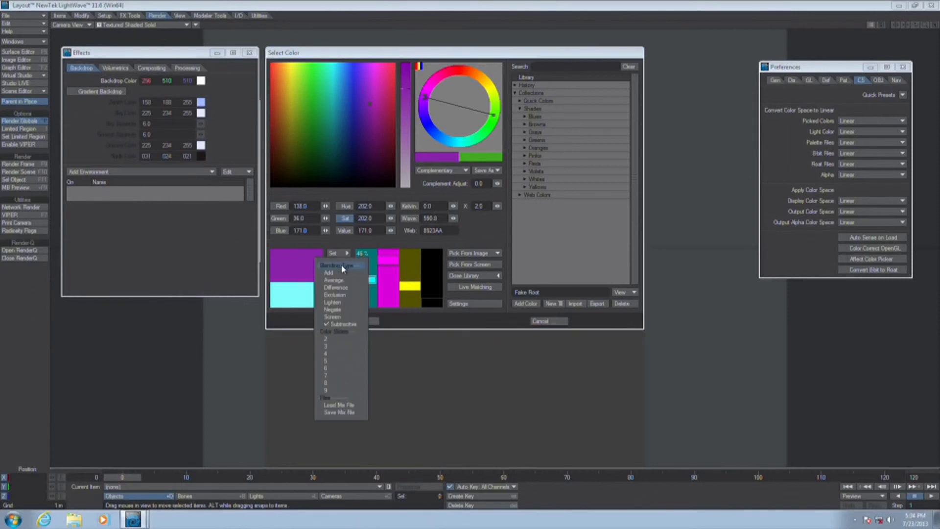
click(347, 338)
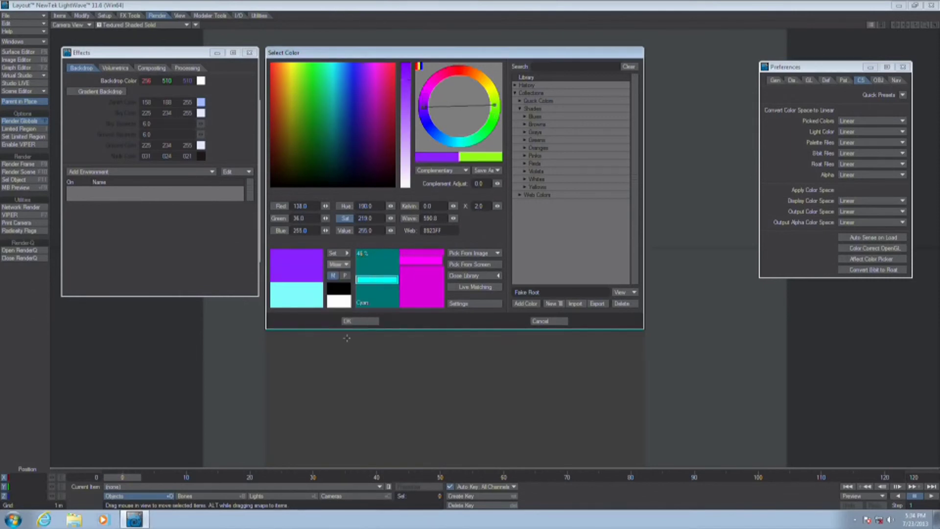
click(336, 264)
click(344, 348)
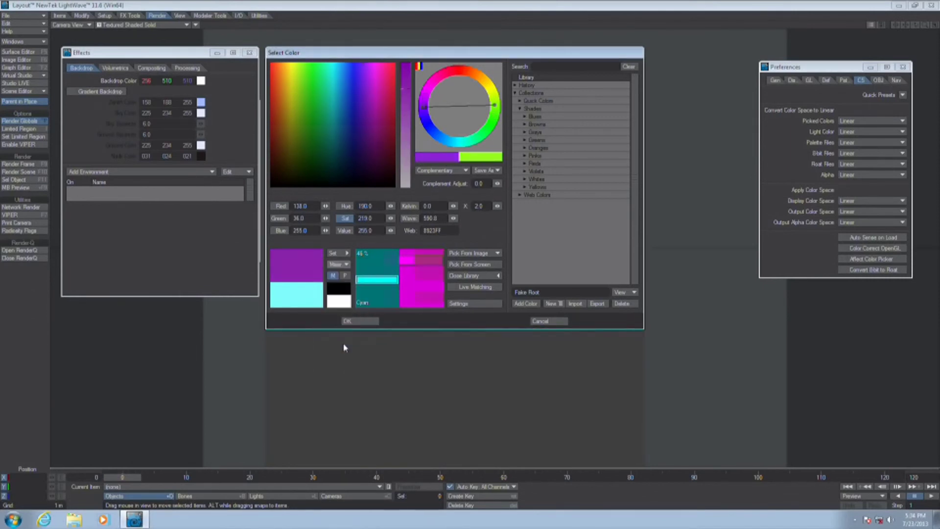
click(344, 269)
click(346, 344)
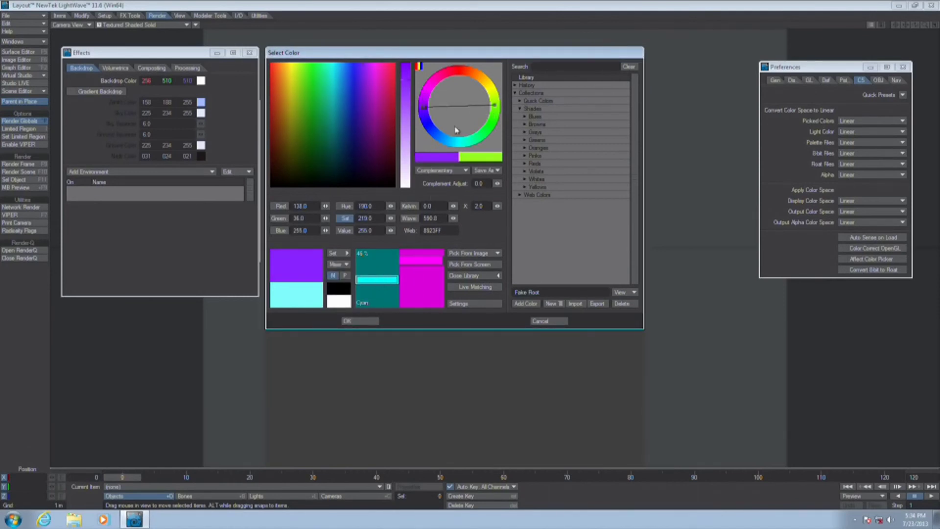
Try the Analogous, Triadic and Custom colour harmony modes.
click(442, 171)
click(445, 177)
click(444, 171)
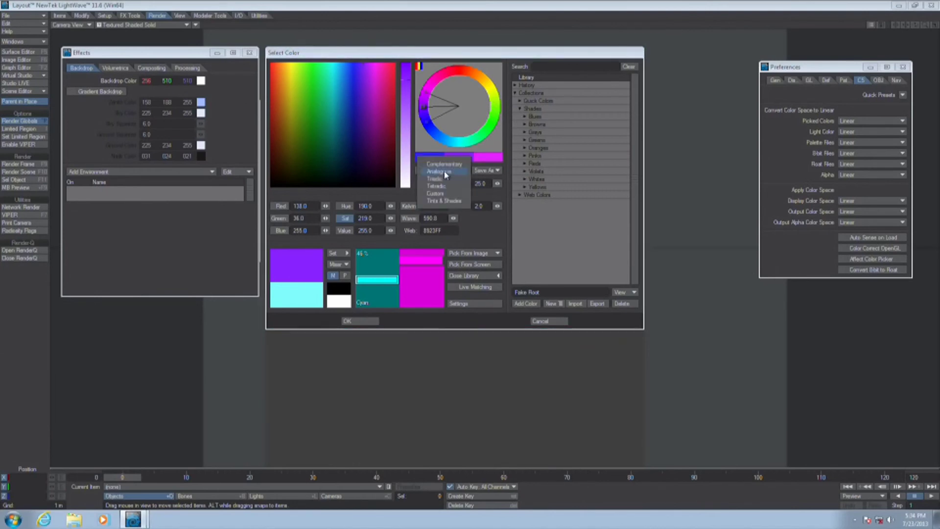
click(446, 179)
click(449, 170)
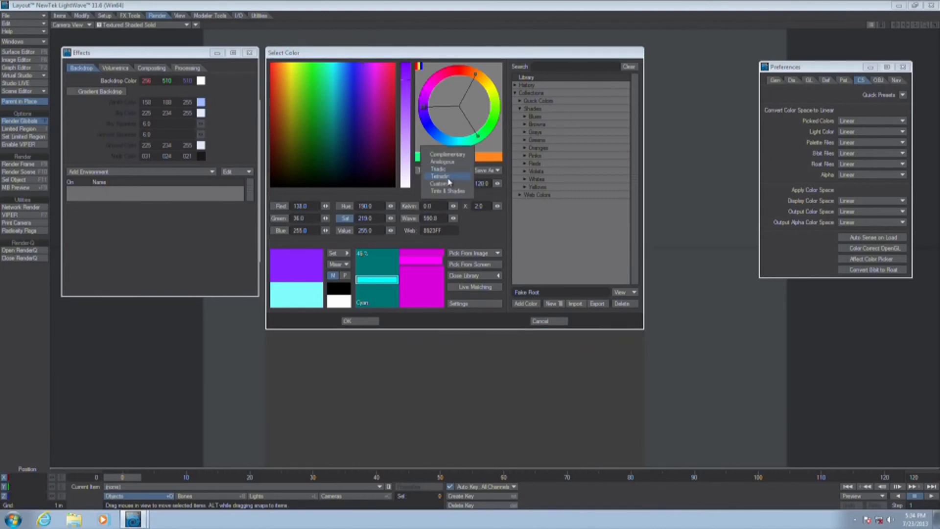
click(447, 177)
click(448, 171)
click(449, 184)
Use Tints & Shades harmony, lower the saturation, and apply it as backdrop colour.
click(443, 170)
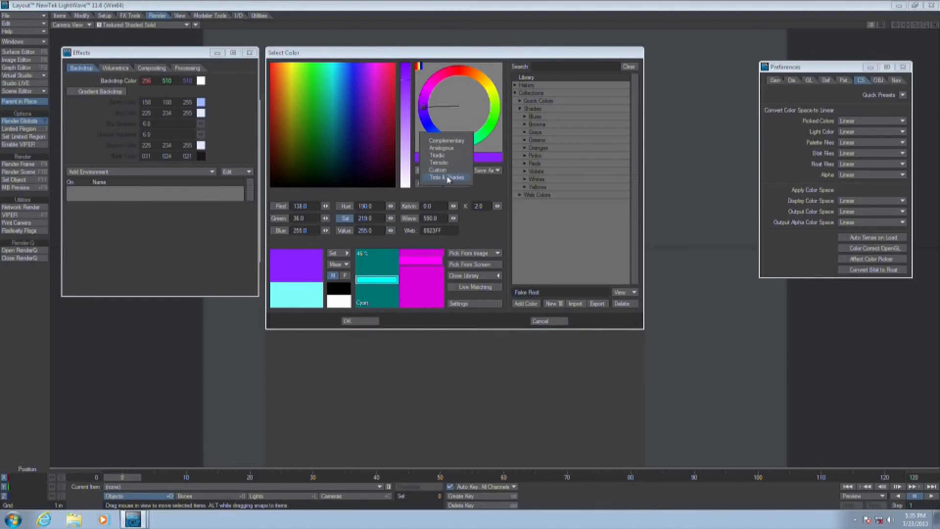
click(447, 180)
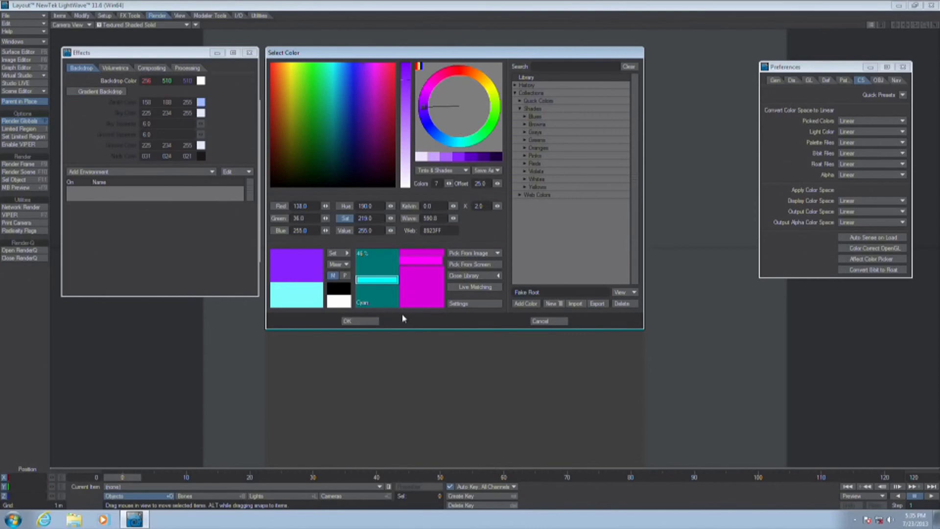
drag(405, 89, 382, 174)
click(369, 320)
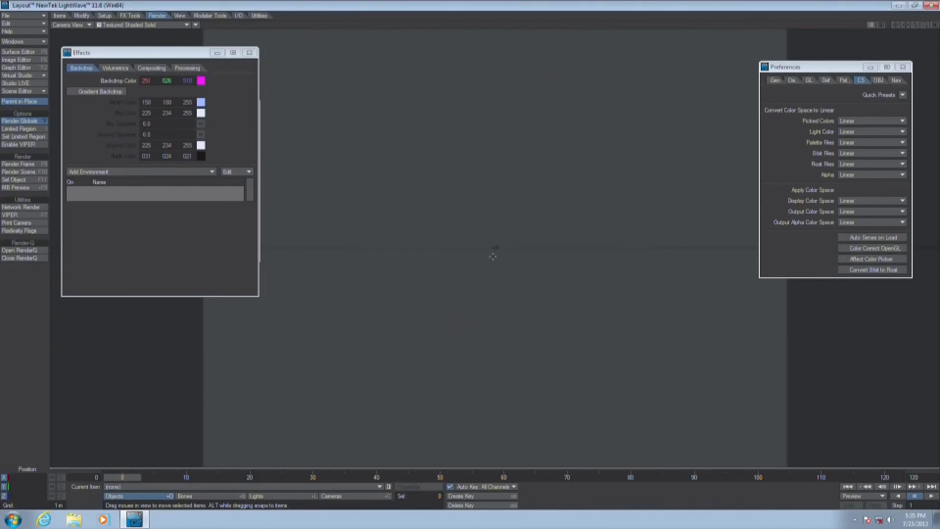